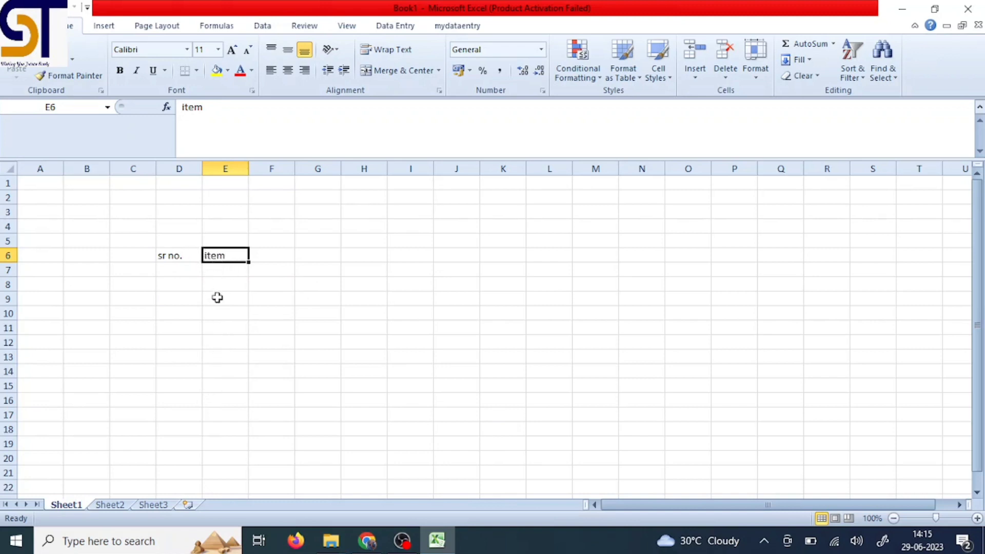
# Enter the column heading "cost" in cell F6, beside the item heading
pyautogui.click(266, 256)
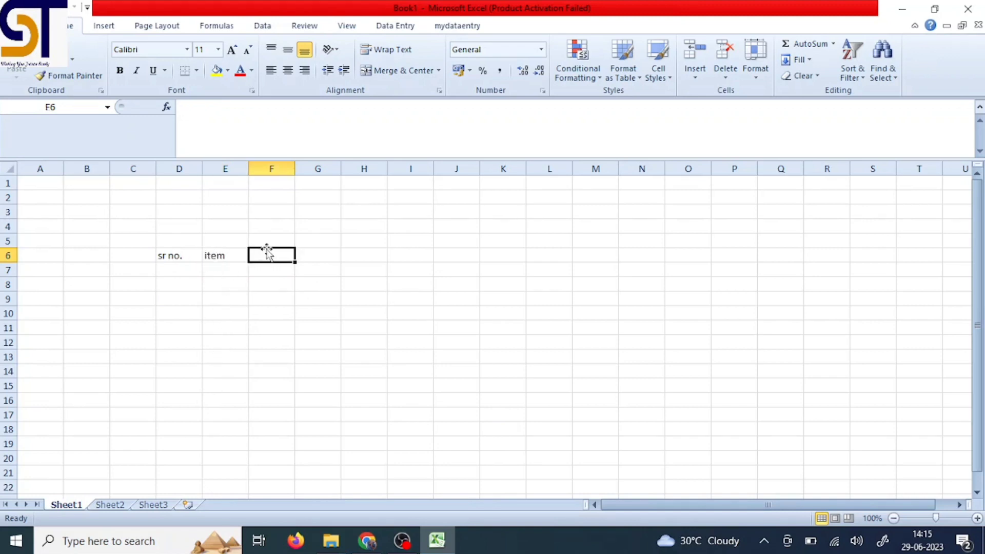
pyautogui.write('cost')
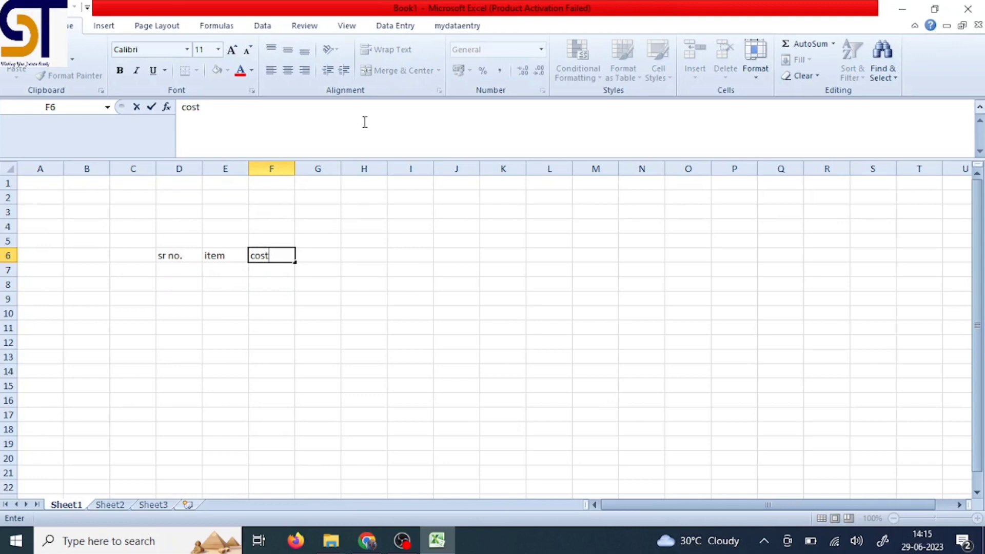
pyautogui.click(171, 269)
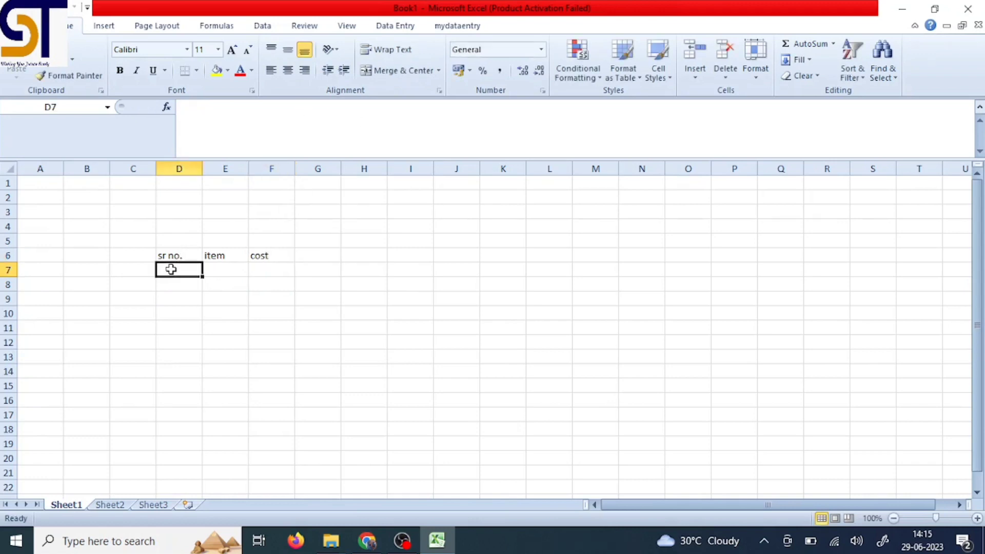
pyautogui.click(170, 285)
pyautogui.click(171, 299)
pyautogui.click(168, 319)
pyautogui.click(179, 340)
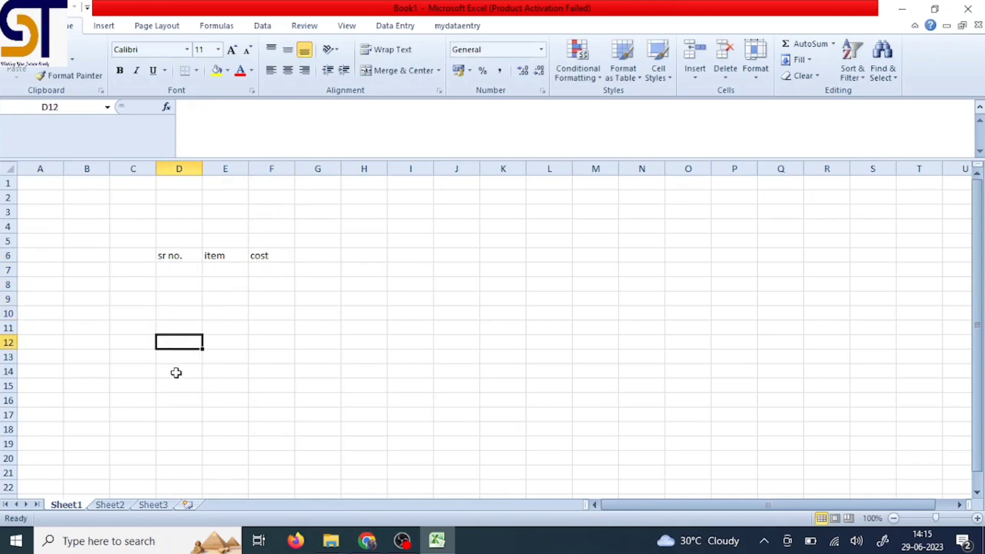
pyautogui.click(176, 373)
# List copy, pen and pencil under the item heading in cells E7 to E9
pyautogui.click(234, 273)
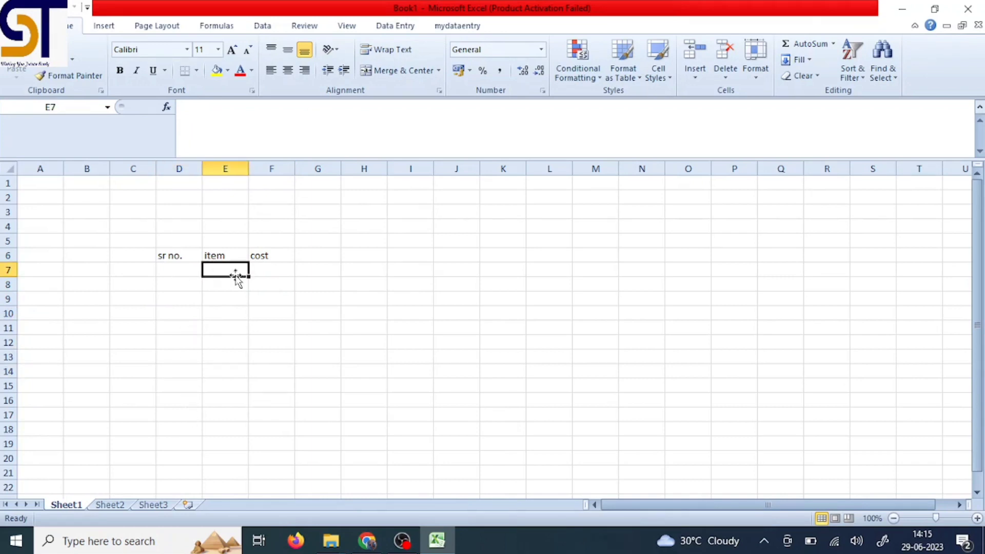
pyautogui.write('copy')
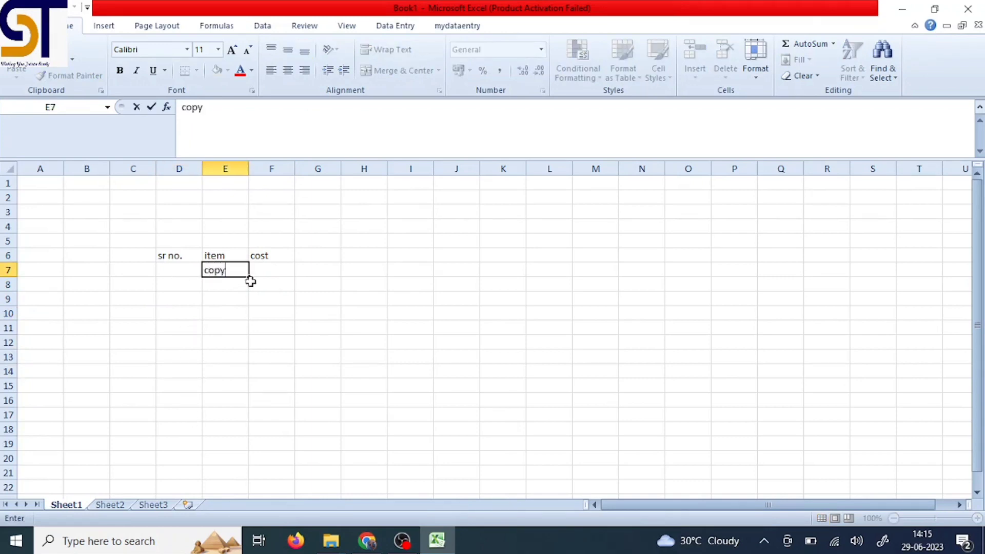
pyautogui.press('Return')
pyautogui.write('pen')
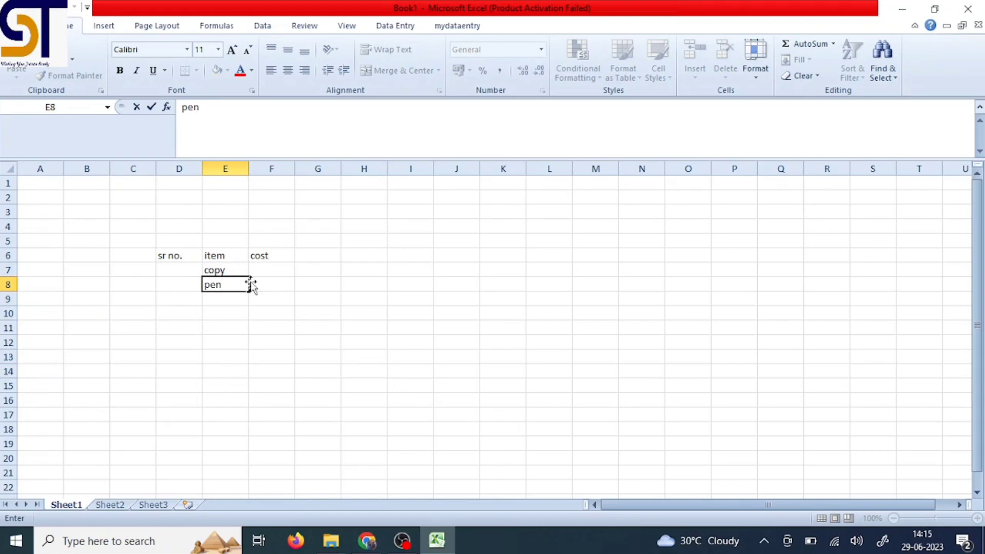
pyautogui.press('Return')
pyautogui.write('p')
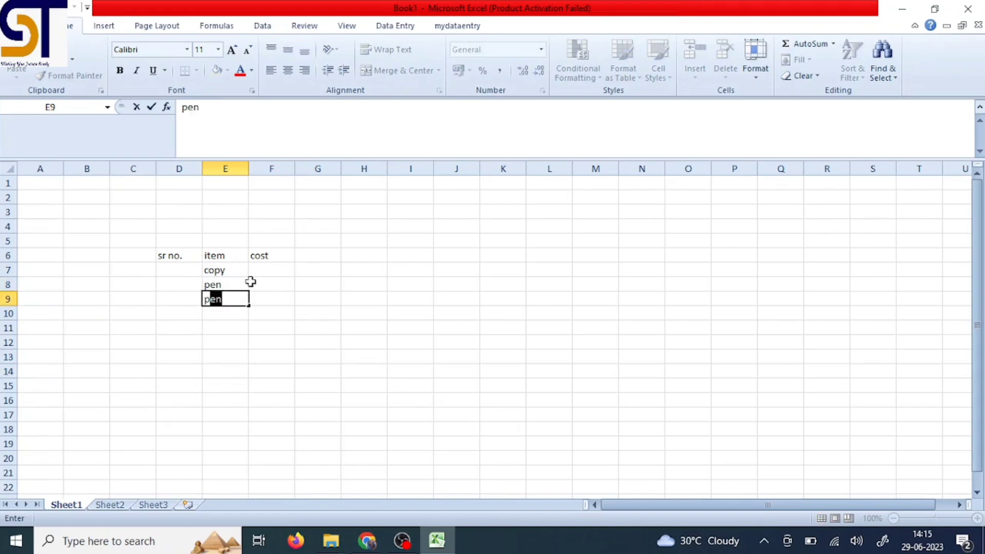
pyautogui.write('encil')
# Enter the costs 23, 2 and 4 for copy, pen and pencil in cells F7 to F9
pyautogui.click(269, 269)
pyautogui.write('23')
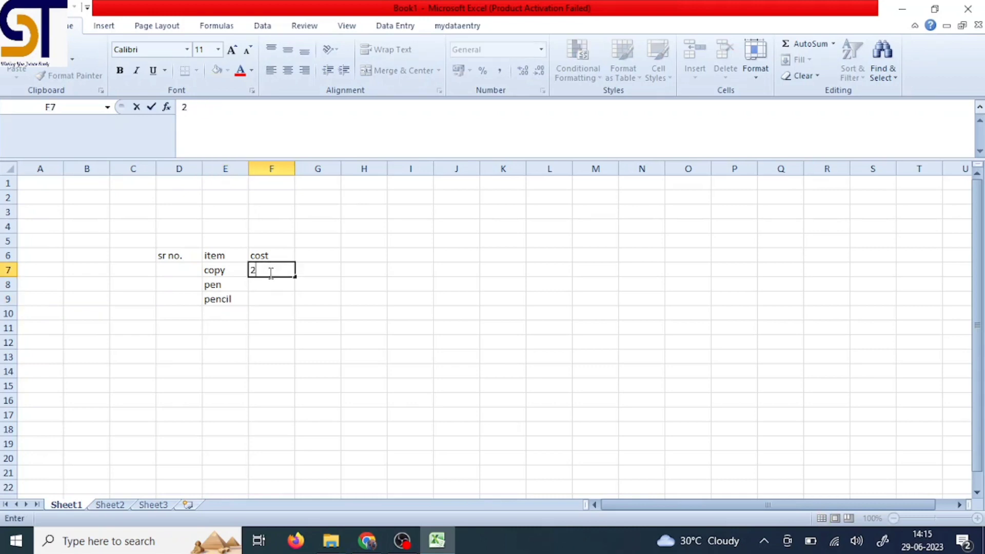
pyautogui.press('Return')
pyautogui.write('2')
pyautogui.press('Return')
pyautogui.write('4')
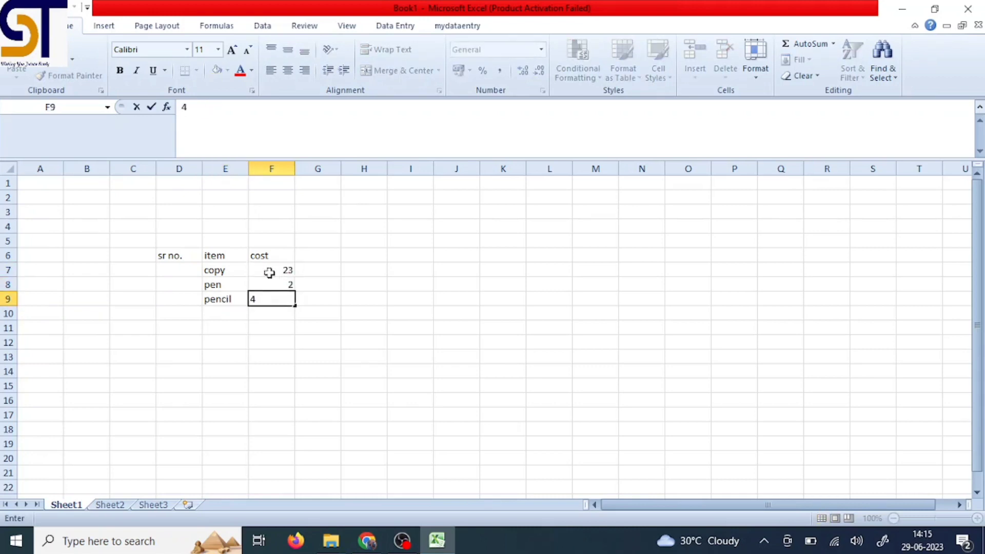
# Add the item rubber in cell E10 with a cost of 5 in F10
pyautogui.click(221, 314)
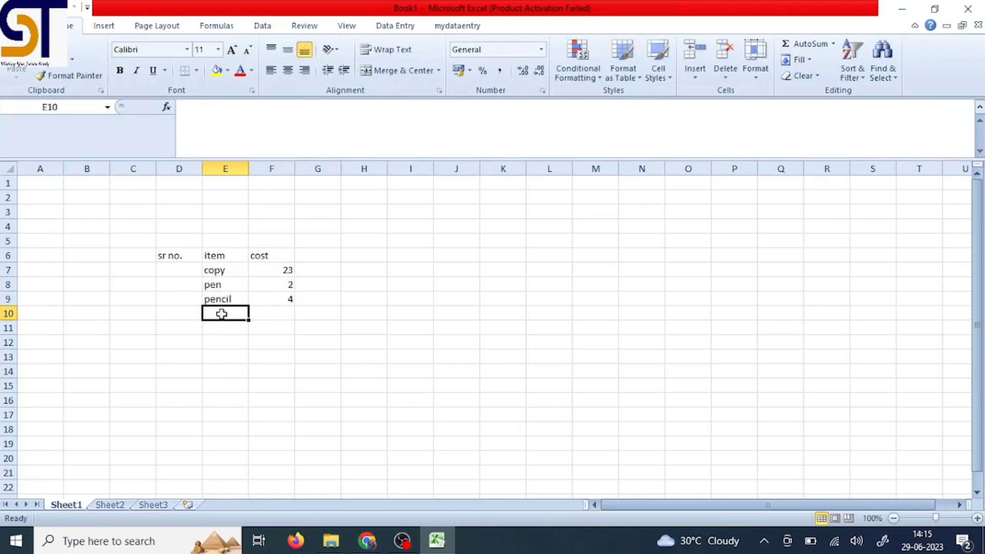
pyautogui.write('rubber')
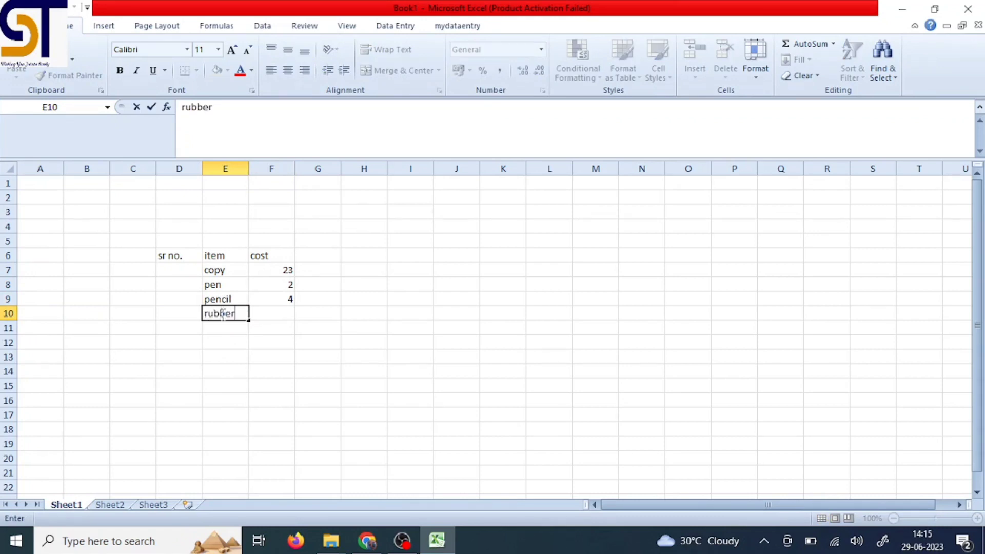
pyautogui.click(272, 311)
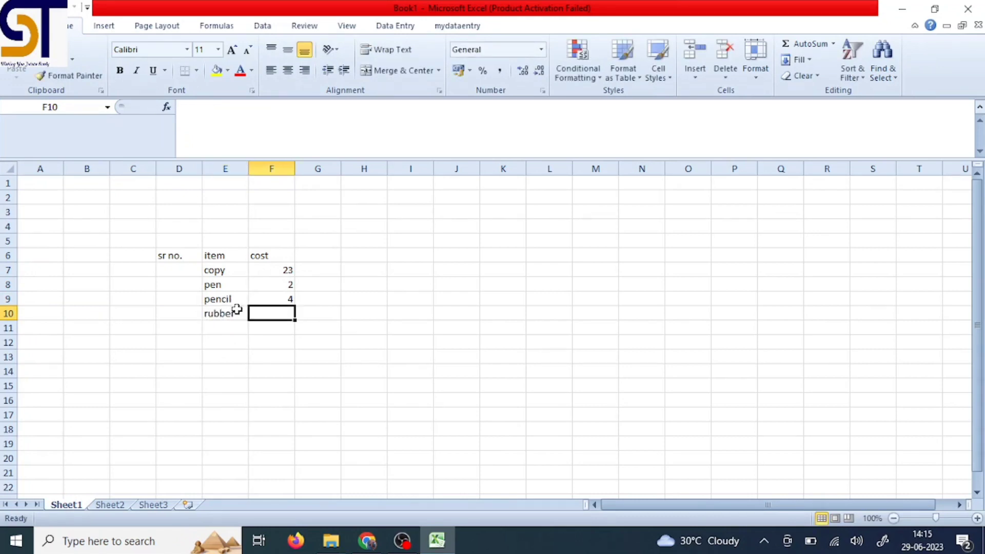
pyautogui.write('5')
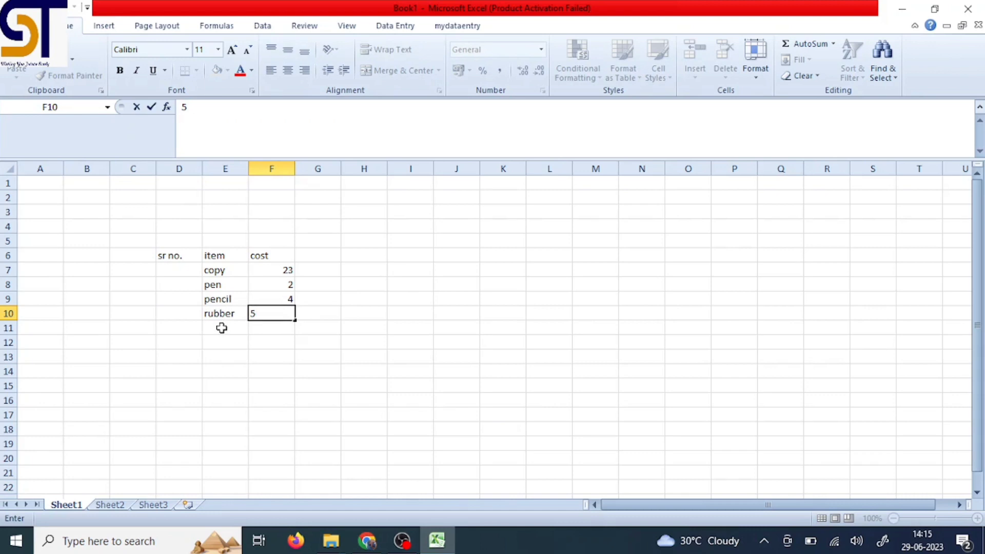
pyautogui.click(222, 328)
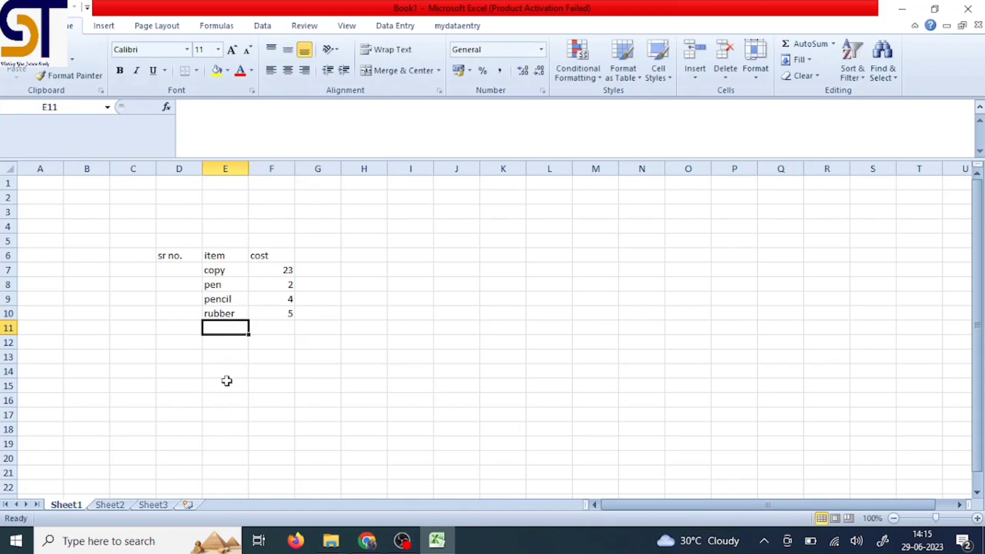
# Enter the serial numbers 1, 2 and 3 one by one in cells D7 to D9
pyautogui.click(177, 268)
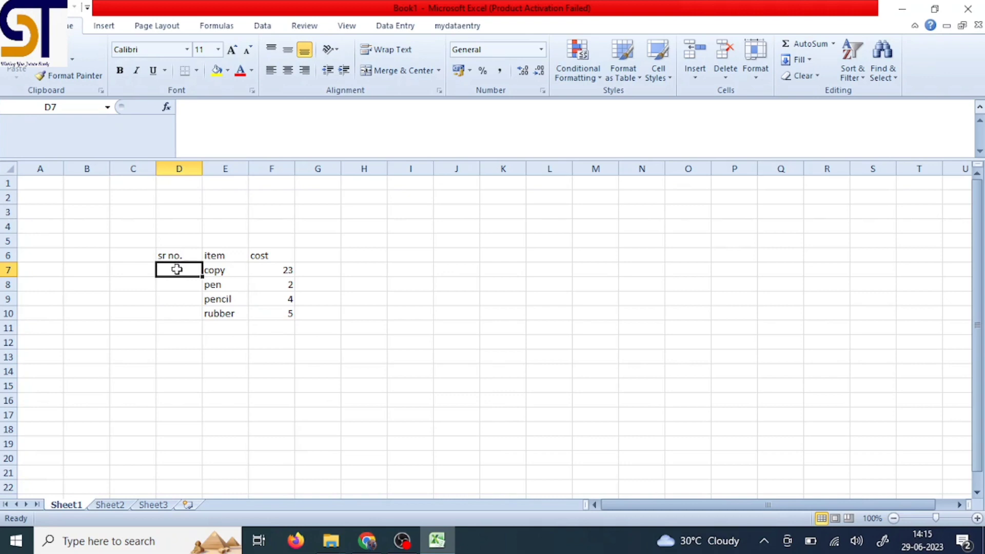
pyautogui.write('1')
pyautogui.click(177, 284)
pyautogui.write('2')
pyautogui.click(177, 299)
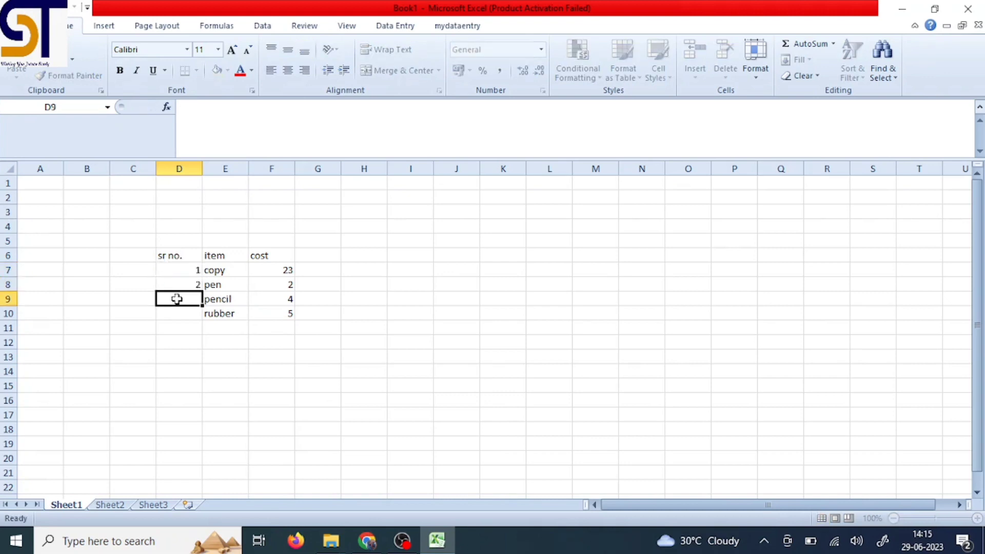
pyautogui.write('3')
pyautogui.click(179, 341)
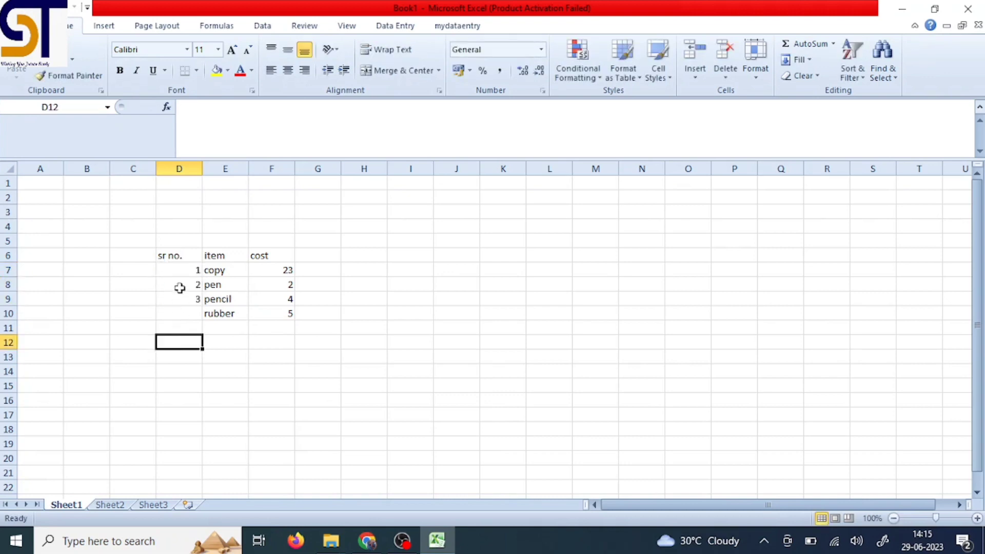
# Clear the manually entered serial numbers from cells D7 to D9
pyautogui.moveTo(178, 268); pyautogui.dragTo(181, 294)
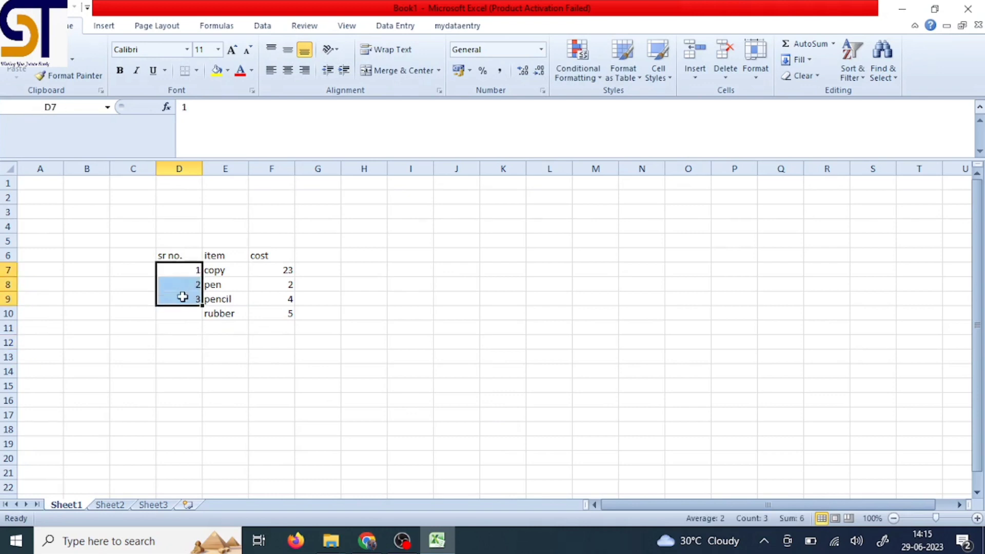
pyautogui.press('BackSpace')
pyautogui.click(184, 352)
pyautogui.moveTo(187, 283); pyautogui.dragTo(188, 300)
pyautogui.press('Delete')
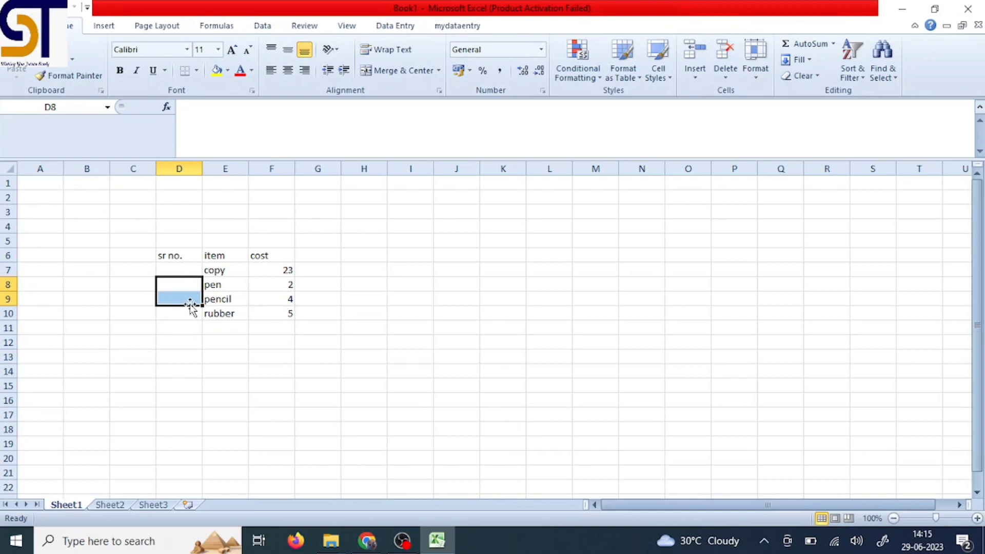
pyautogui.click(171, 341)
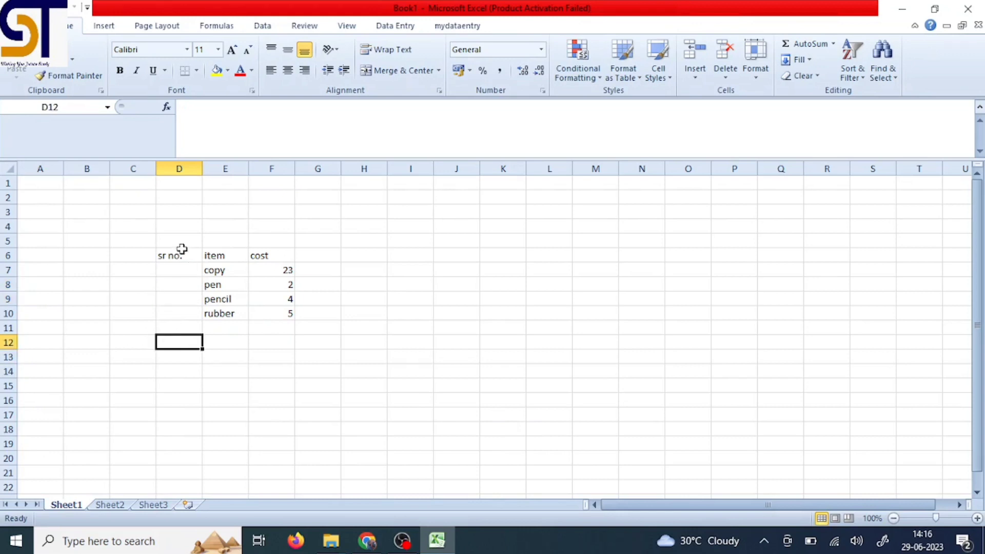
# Enter the starting serial number 1 in cell D7 under the sr no. heading
pyautogui.click(169, 255)
pyautogui.click(178, 273)
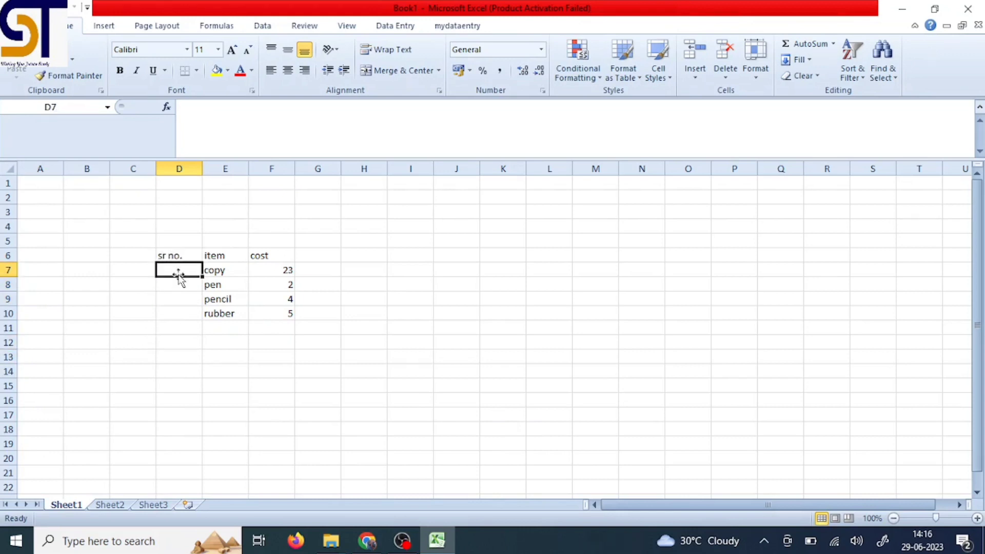
pyautogui.write('1')
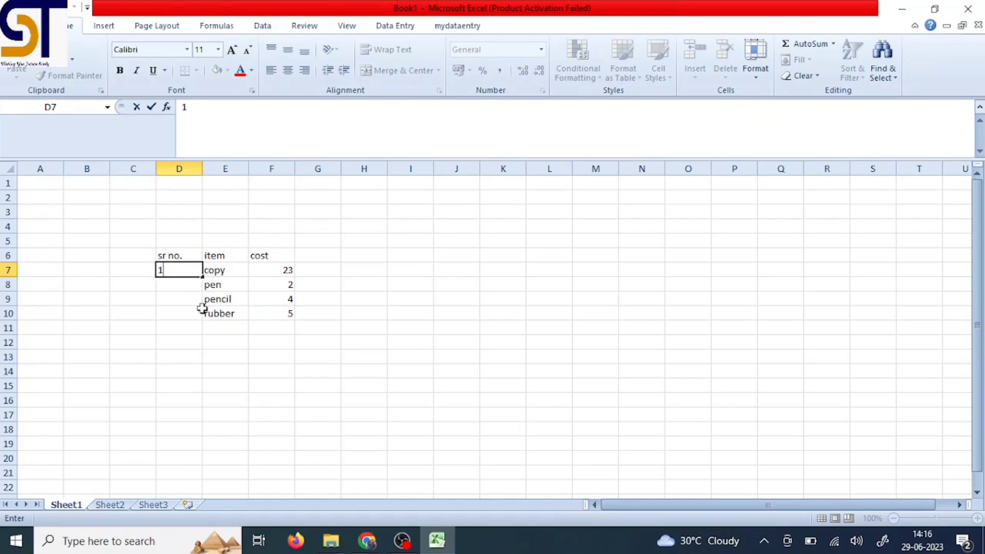
pyautogui.click(403, 286)
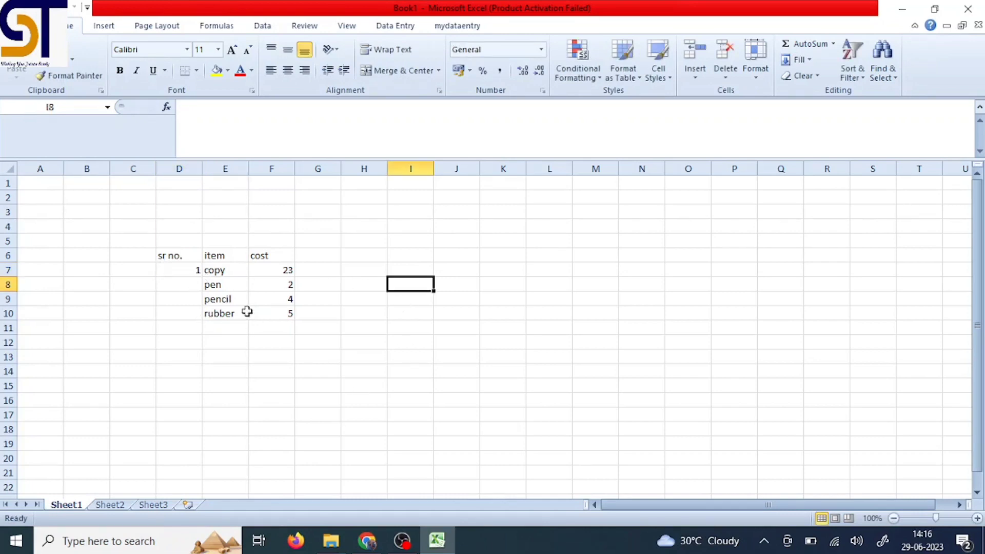
# AutoFill the serial number from D7 down to D18 using the Fill Series option
pyautogui.click(179, 269)
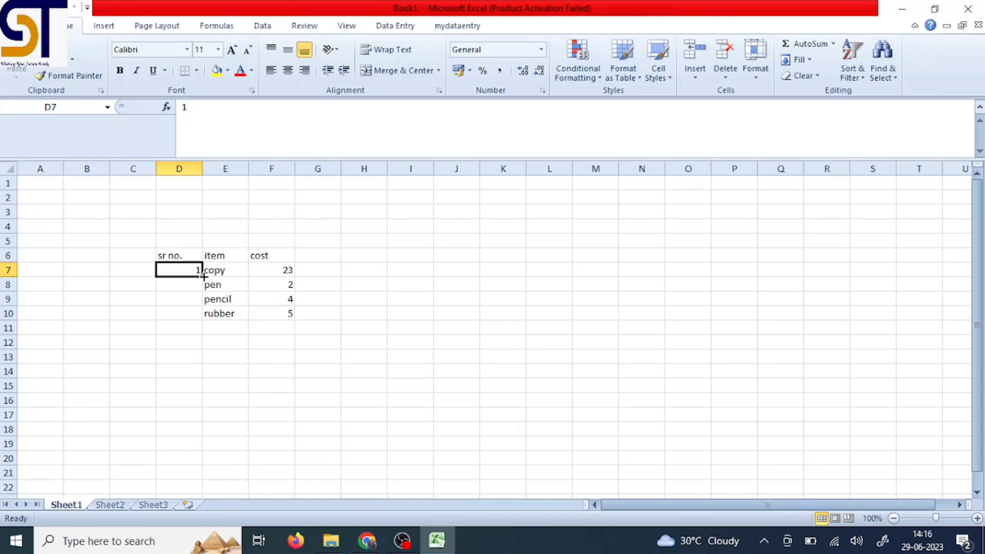
pyautogui.moveTo(203, 277); pyautogui.dragTo(188, 417)
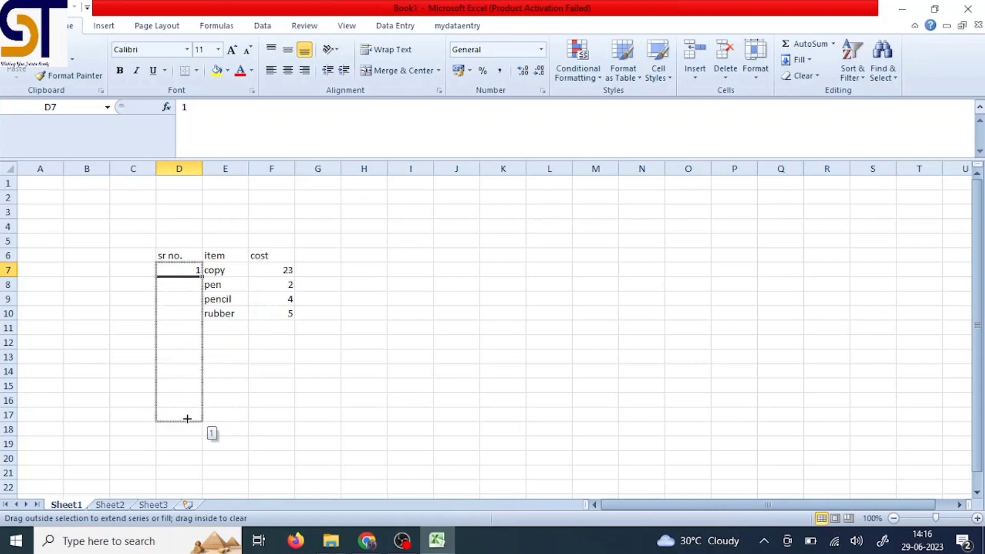
pyautogui.moveTo(186, 426); pyautogui.dragTo(186, 436)
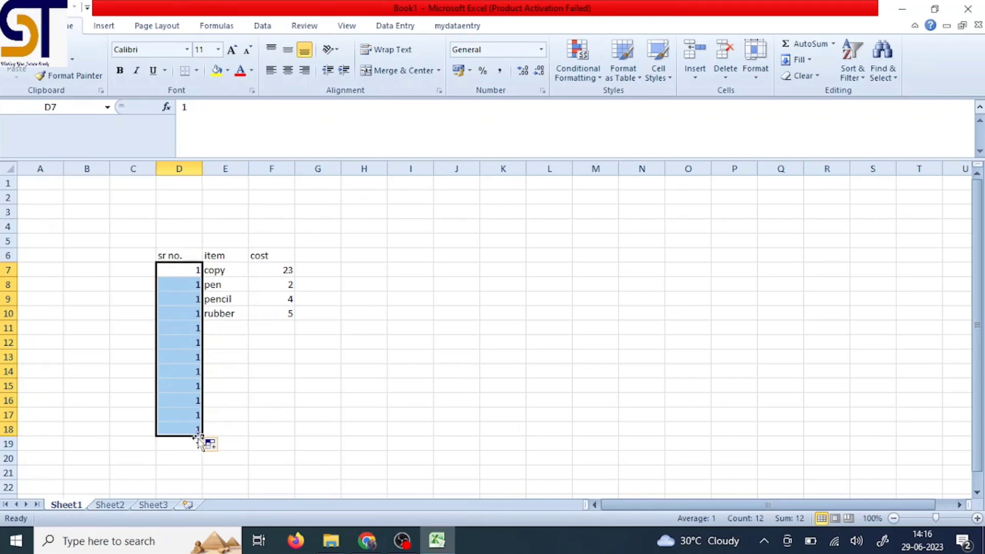
pyautogui.click(224, 446)
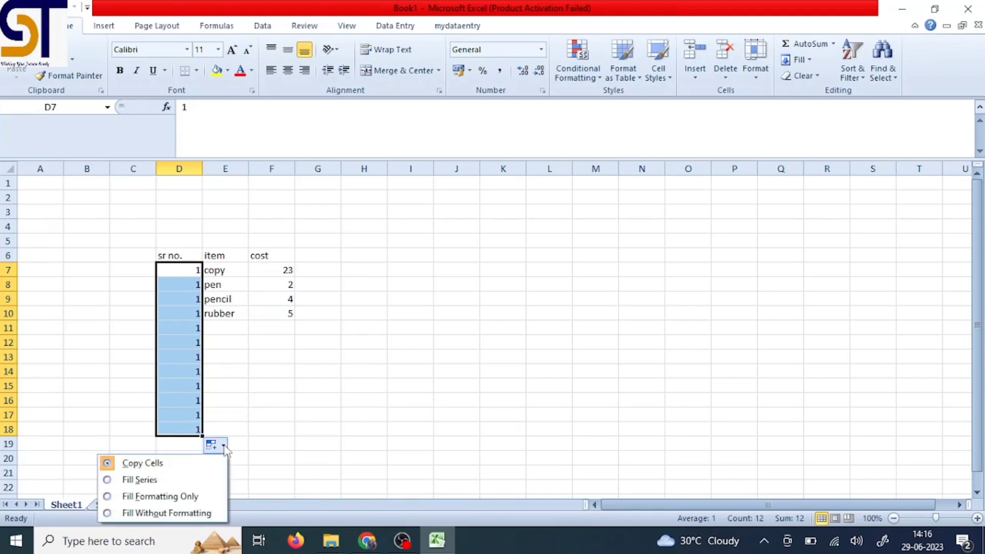
pyautogui.click(107, 480)
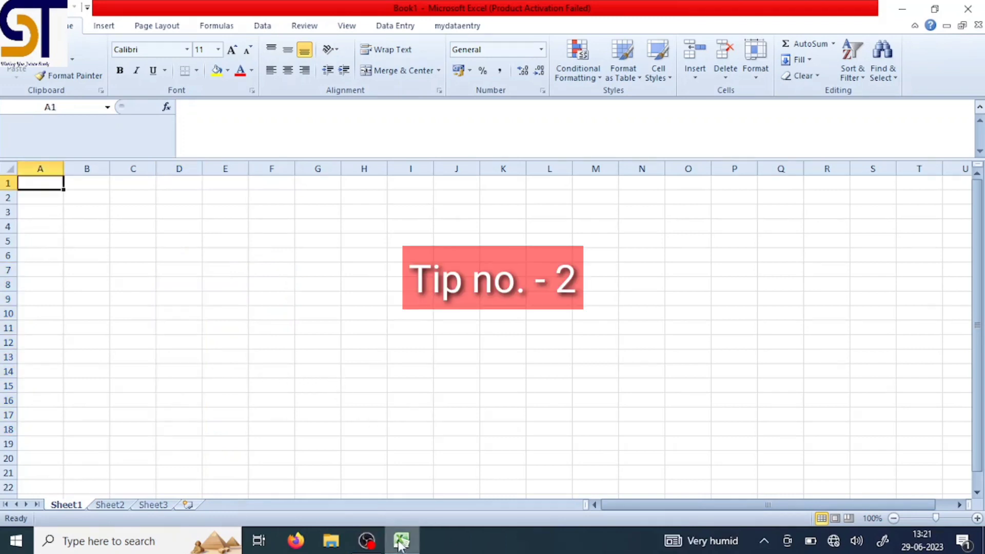
# Enter the column headings "sr no.", "item" and "cost" in cells C6, D6 and E6 of the blank sheet
pyautogui.click(148, 255)
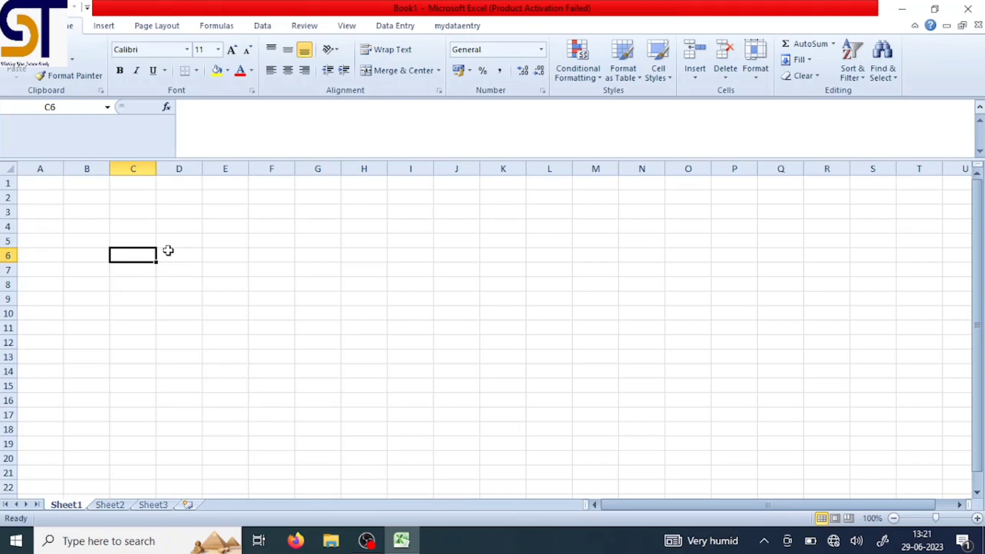
pyautogui.write('sr')
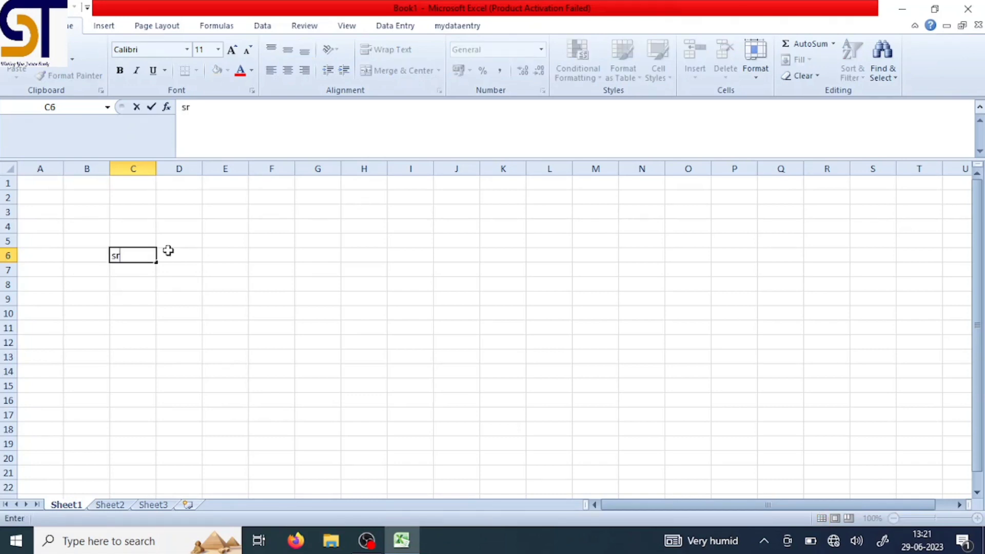
pyautogui.write(' no.')
pyautogui.click(168, 250)
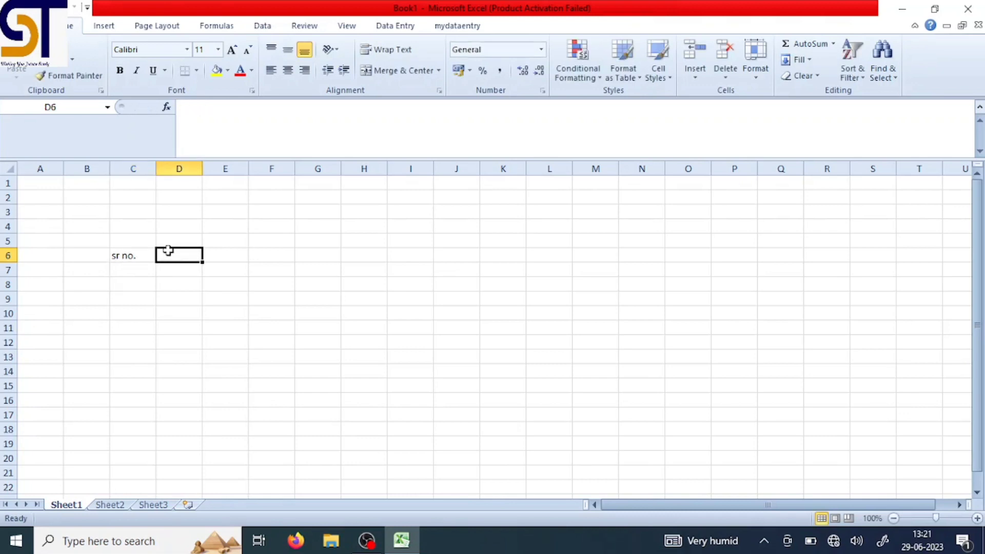
pyautogui.write('item')
pyautogui.press('Tab')
pyautogui.write('c')
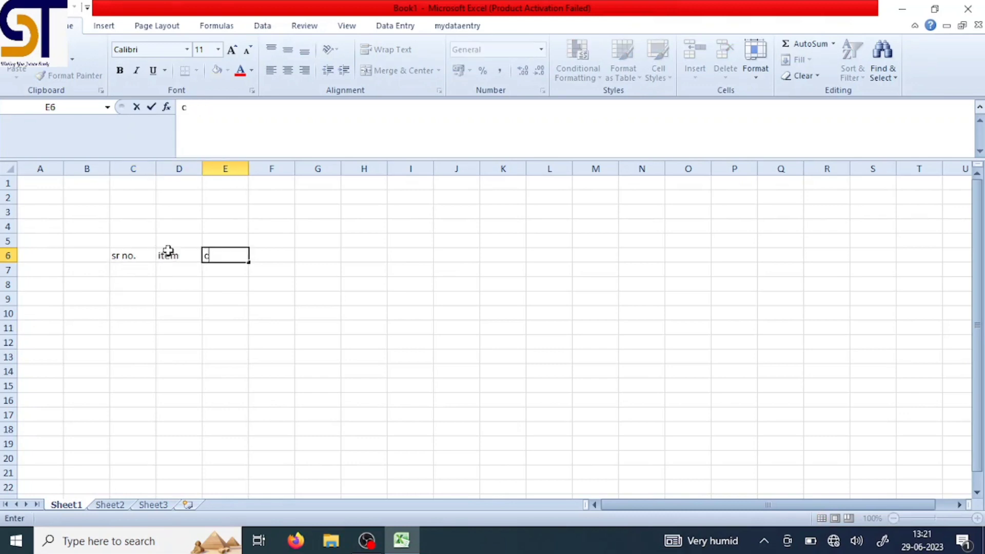
pyautogui.write('ost')
# Enter the items copy, pen and pencil in cells D7 to D9 under the item heading
pyautogui.click(178, 273)
pyautogui.write('copy')
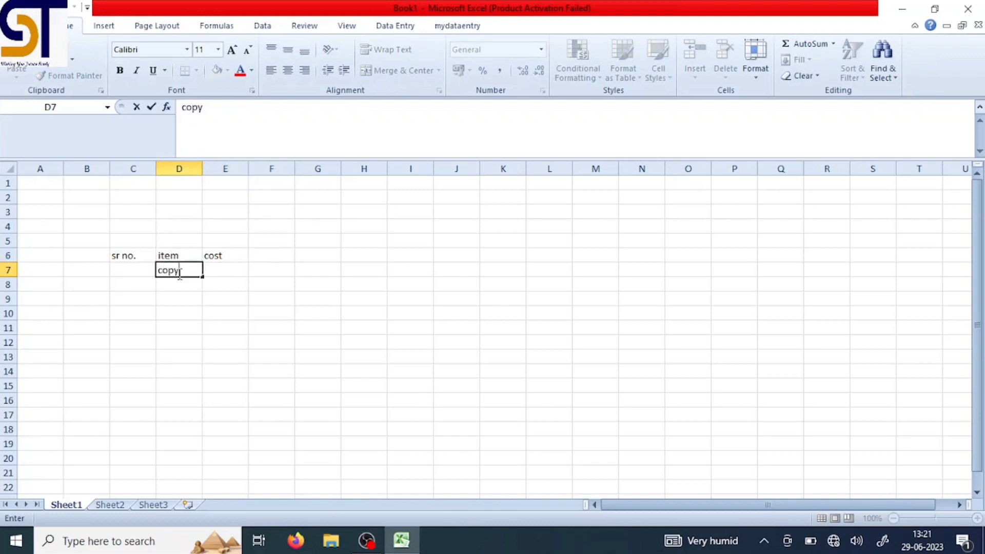
pyautogui.press('Return')
pyautogui.write('pen')
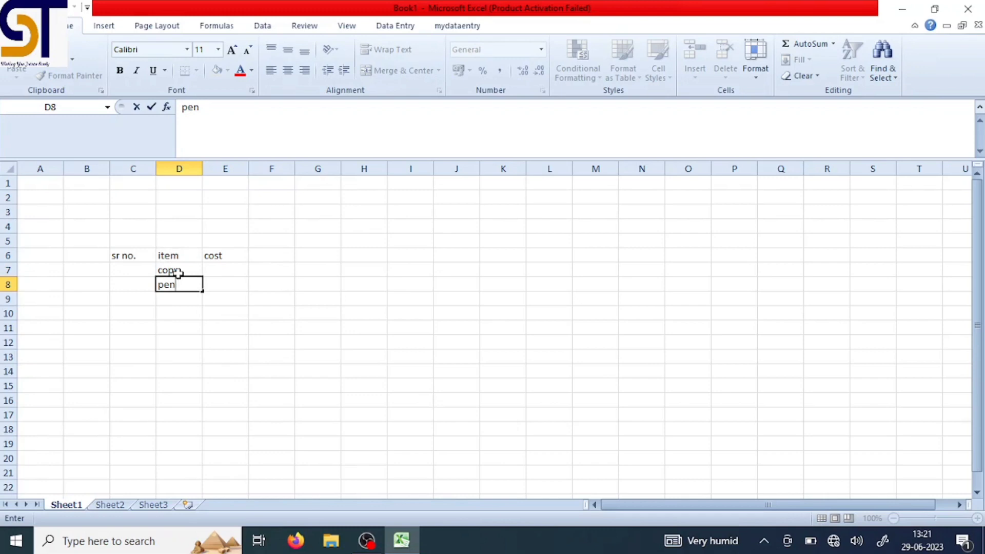
pyautogui.press('Return')
pyautogui.write('pe')
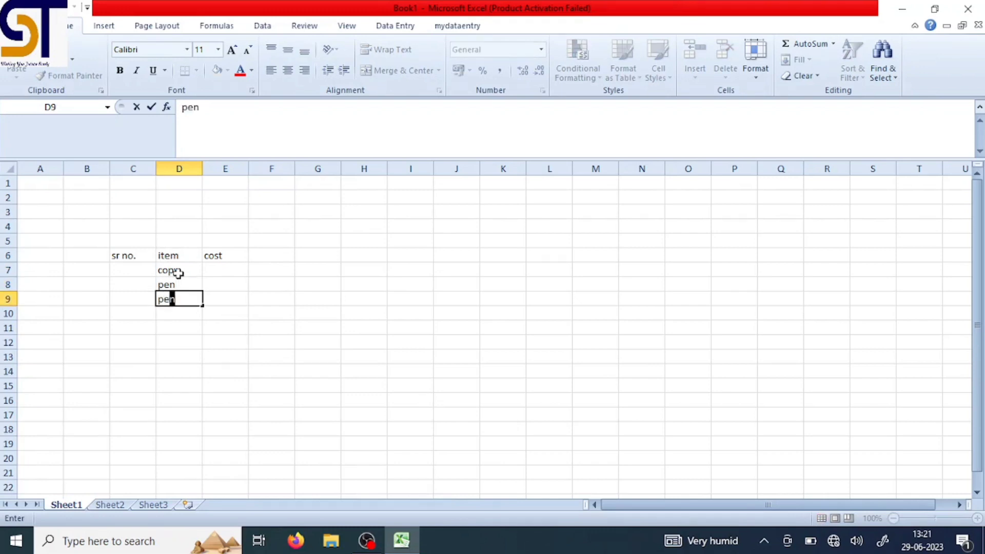
pyautogui.write('ncil')
# Enter the costs 32, 3 and 2 in cells E7 to E9 for the three items
pyautogui.click(224, 277)
pyautogui.write('32')
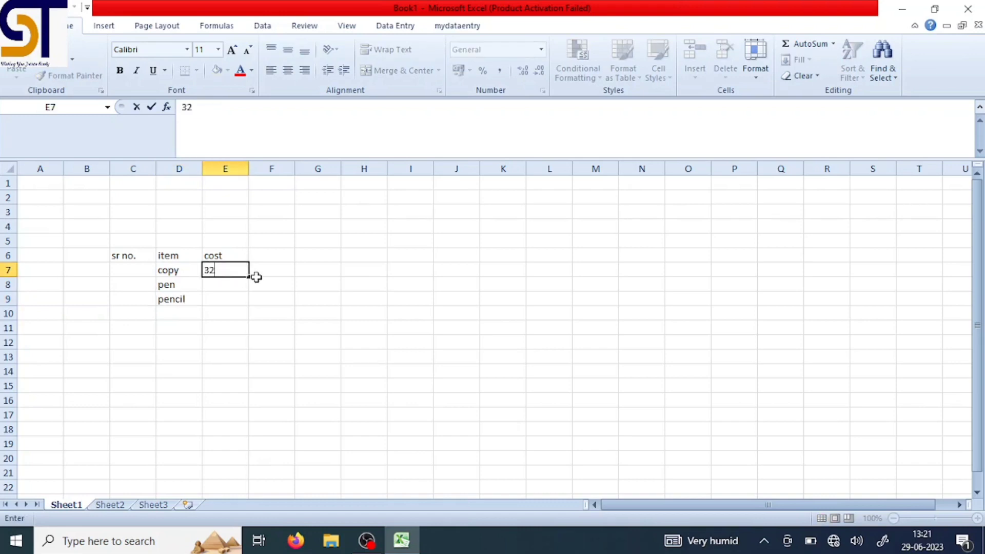
pyautogui.press('Return')
pyautogui.write('3')
pyautogui.press('Return')
pyautogui.write('2')
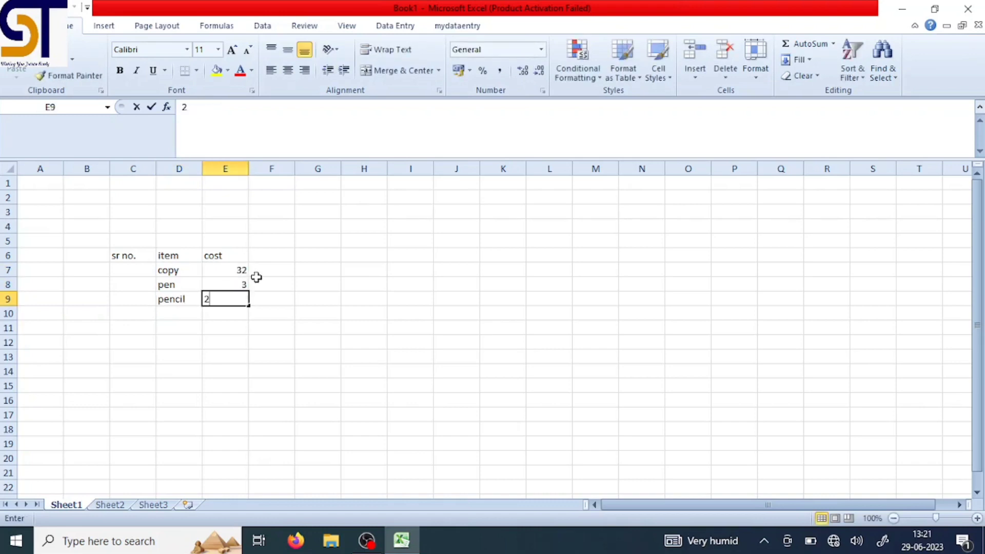
# Enter the serial numbers 1, 2 and 3 individually in cells C7 to C9
pyautogui.click(141, 272)
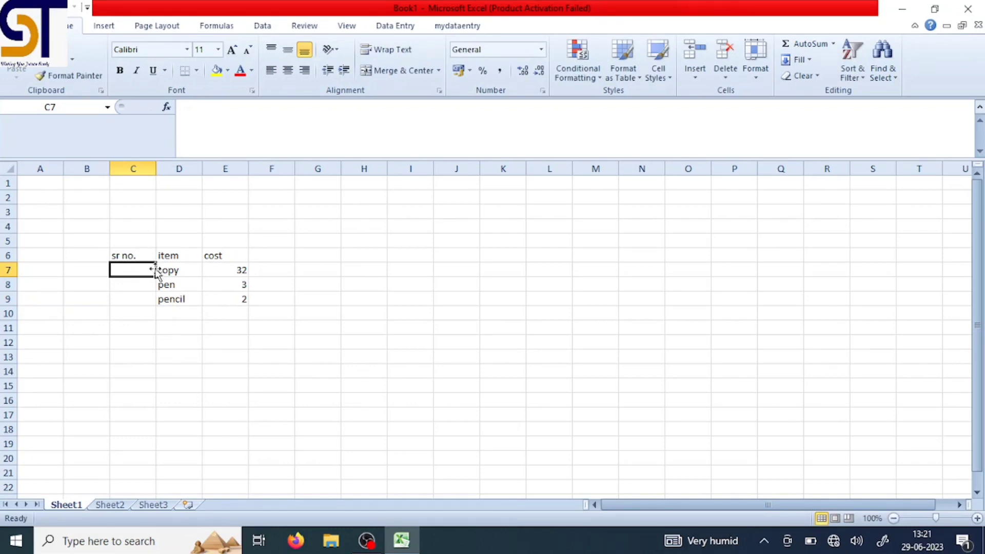
pyautogui.write('1')
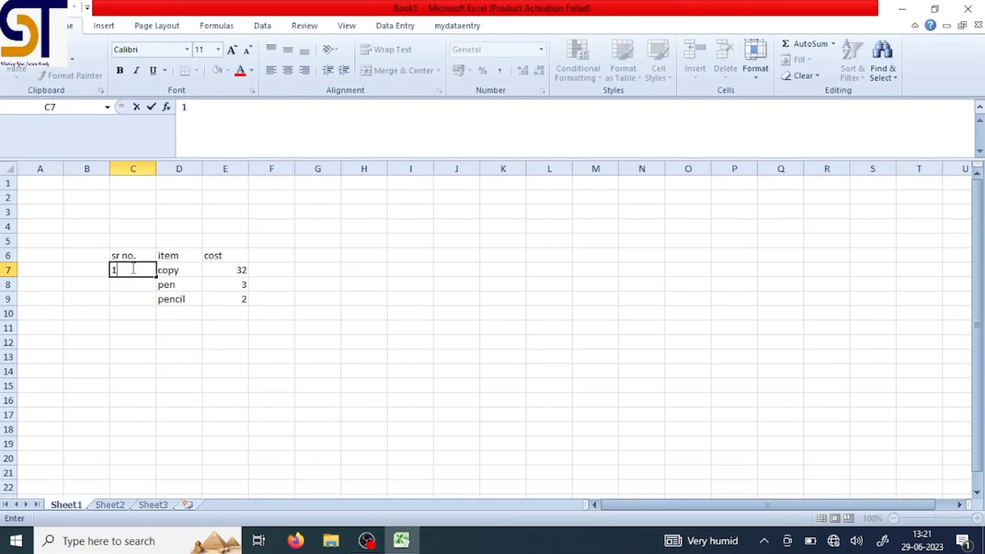
pyautogui.click(140, 290)
pyautogui.write('2')
pyautogui.click(137, 299)
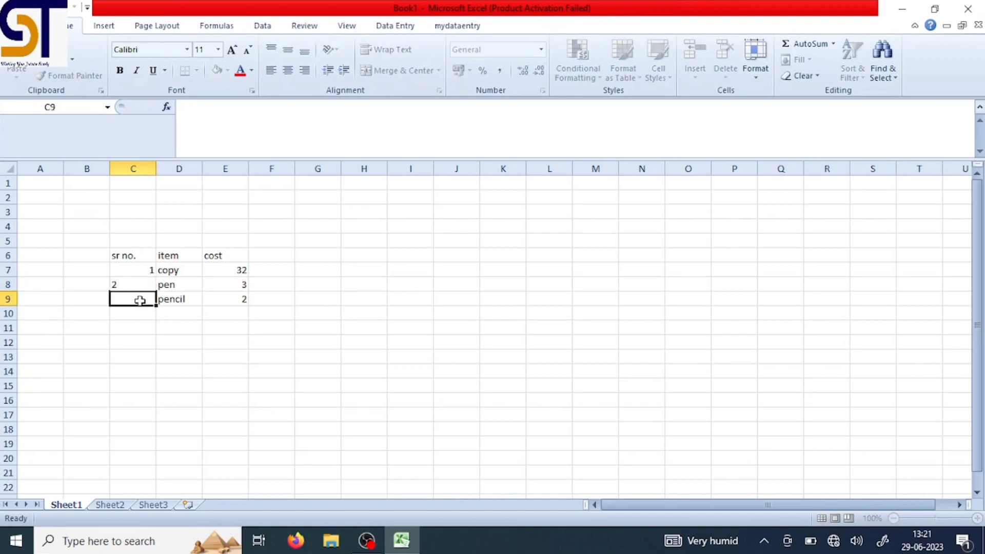
pyautogui.write('3')
pyautogui.click(142, 326)
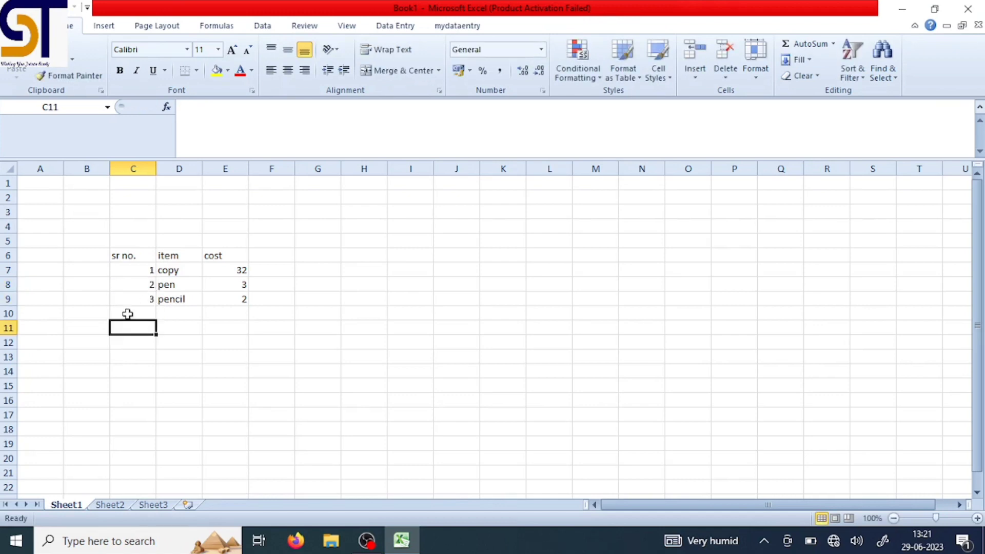
pyautogui.click(130, 314)
pyautogui.click(130, 342)
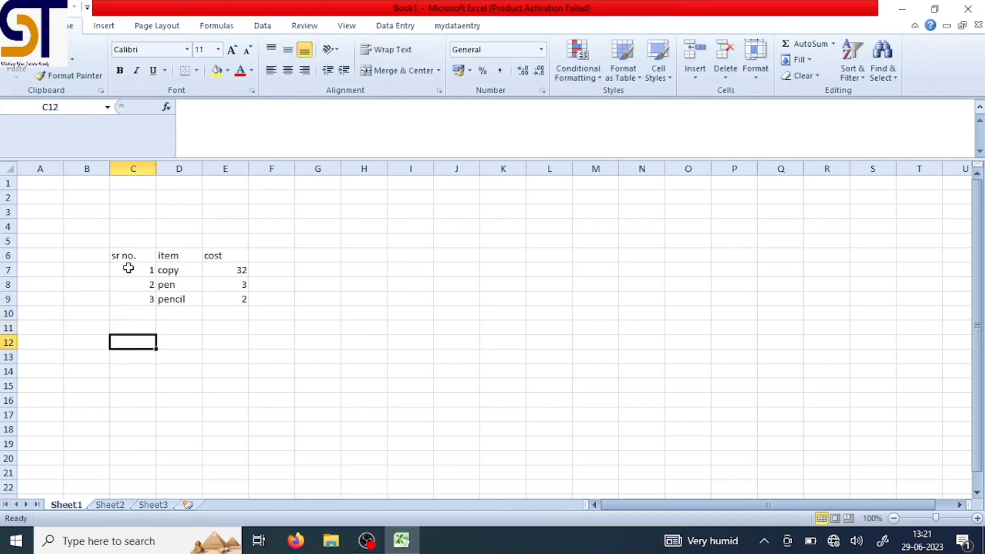
# Clear the manually entered serial numbers from cells C7 to C9
pyautogui.moveTo(128, 269); pyautogui.dragTo(148, 288)
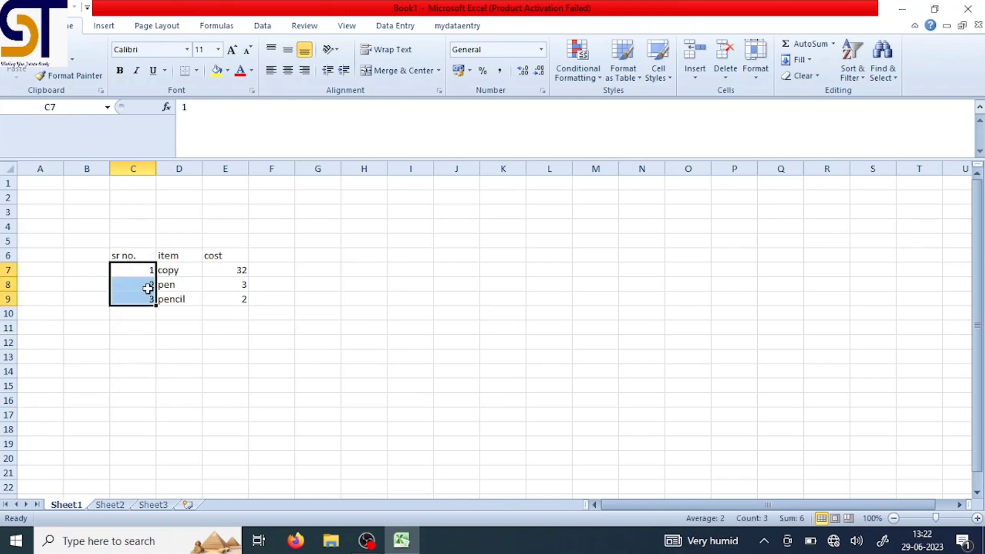
pyautogui.press('BackSpace')
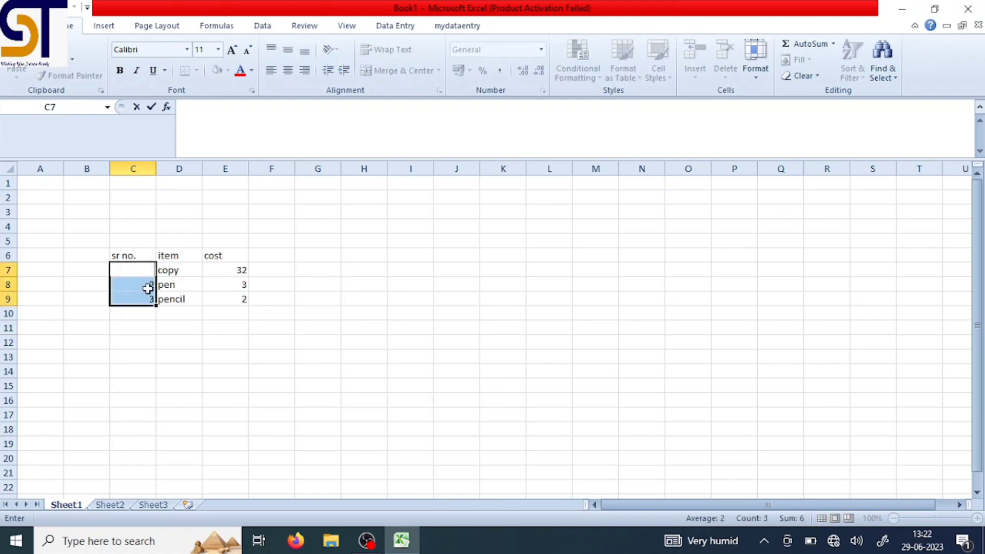
pyautogui.click(164, 325)
pyautogui.click(141, 285)
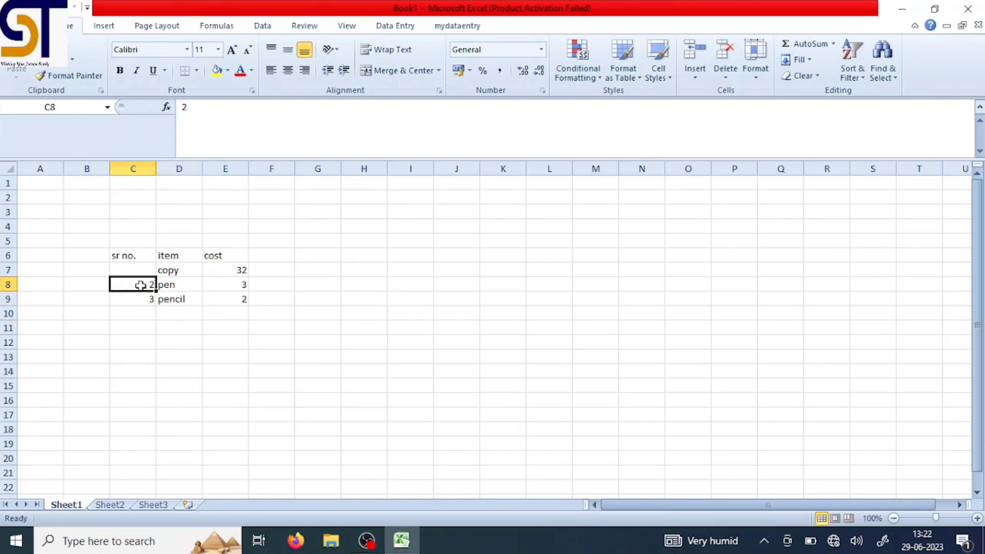
pyautogui.press('Delete')
pyautogui.click(137, 301)
pyautogui.press('BackSpace')
# Enter the starting serial number 1 in cell C7 and reselect that cell
pyautogui.click(133, 268)
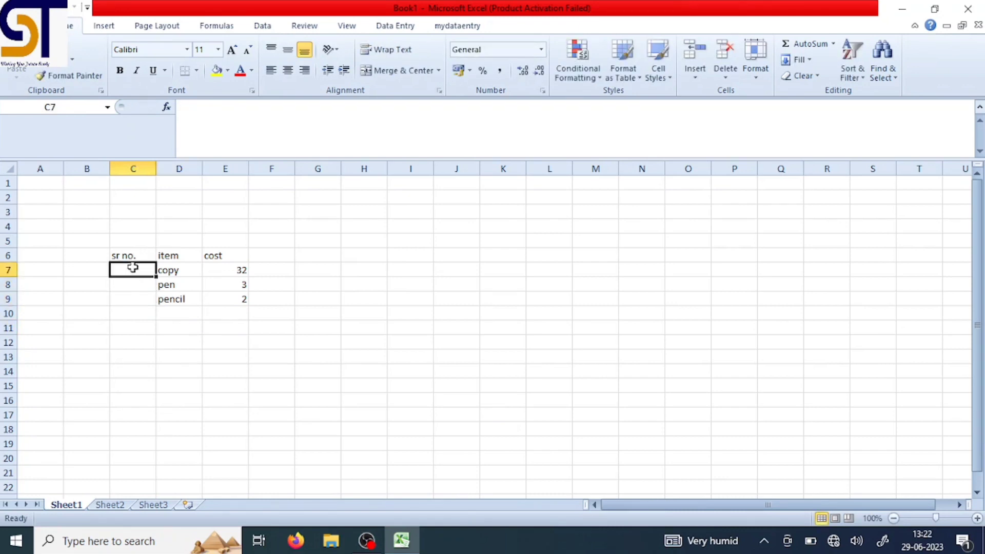
pyautogui.write('1')
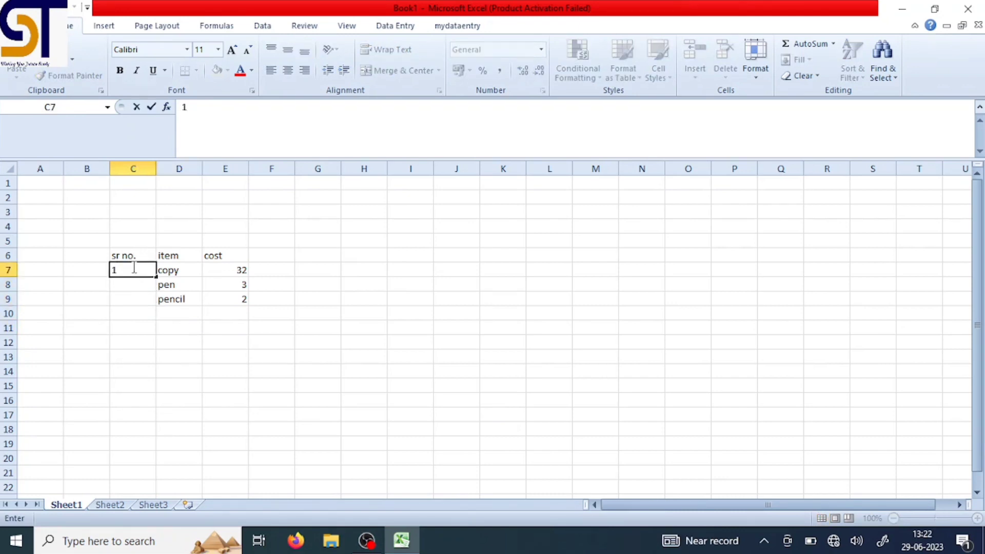
pyautogui.click(136, 296)
pyautogui.click(134, 267)
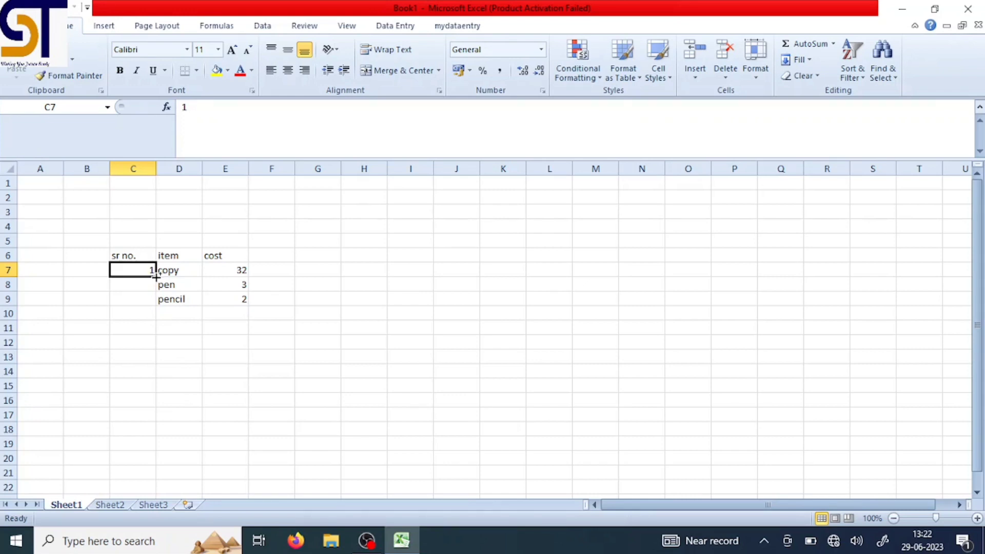
# AutoFill the serial number from C7 down to C21 as an increasing series and check that Fill Series is the active fill option
pyautogui.moveTo(156, 276); pyautogui.dragTo(153, 476)
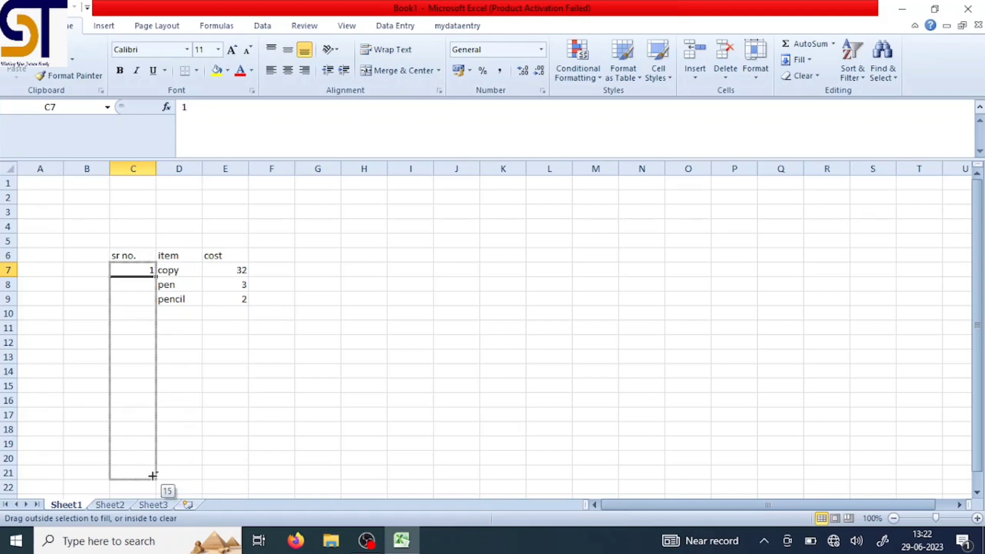
pyautogui.moveTo(152, 476); pyautogui.dragTo(153, 476)
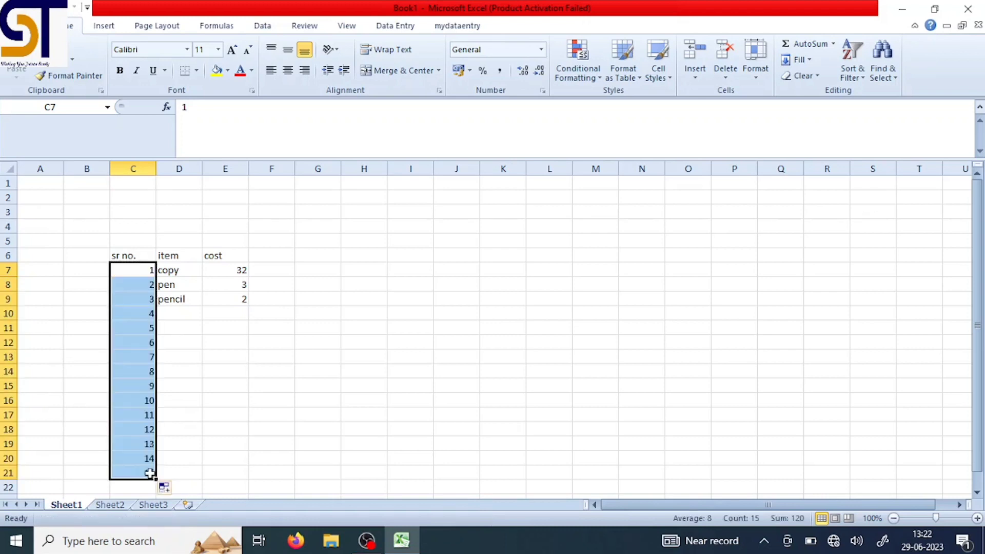
pyautogui.click(179, 431)
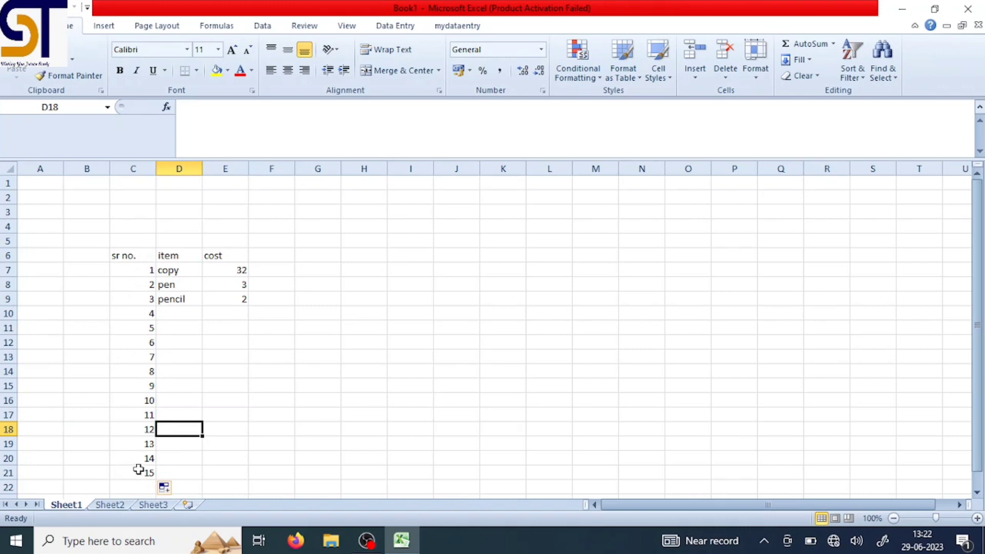
pyautogui.click(176, 491)
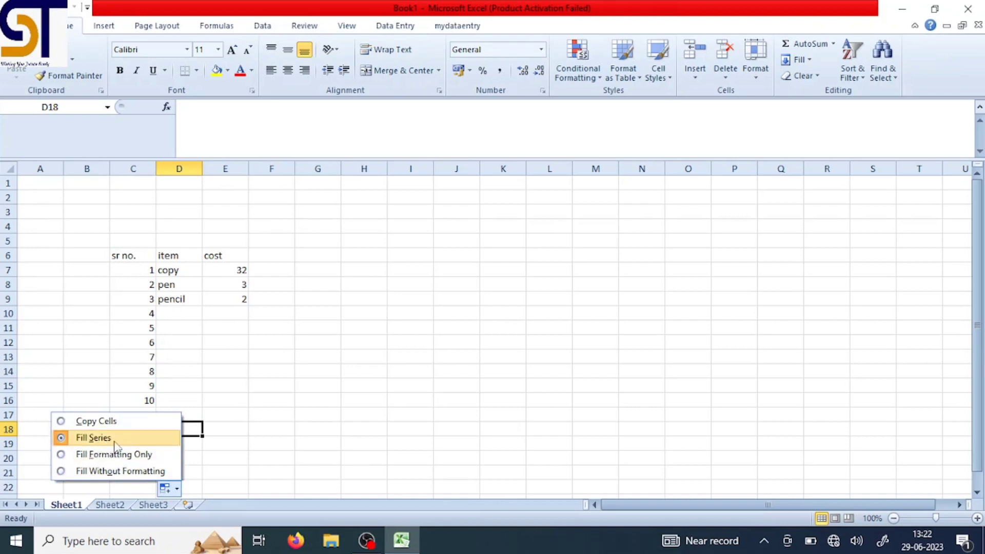
pyautogui.click(220, 447)
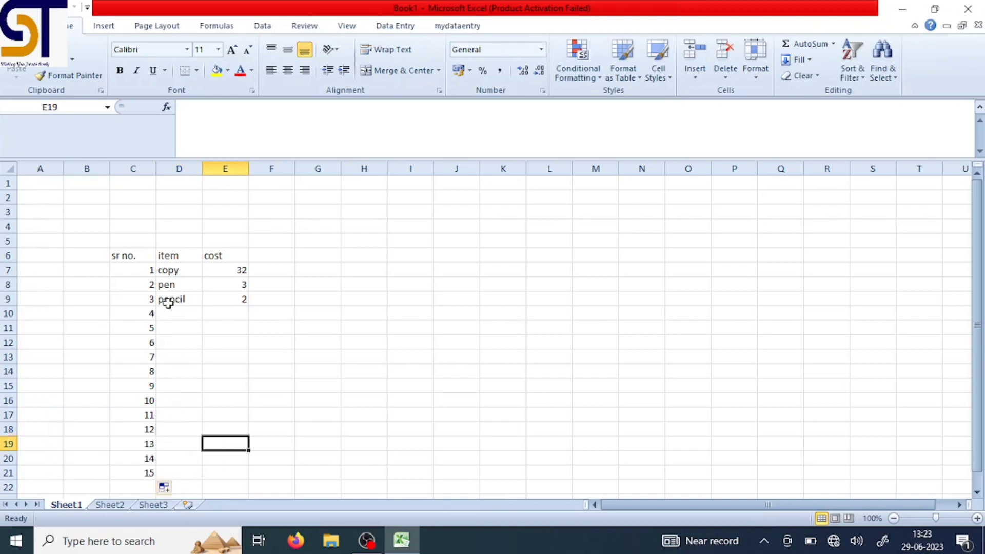
pyautogui.moveTo(128, 255); pyautogui.dragTo(231, 255)
pyautogui.moveTo(226, 371); pyautogui.dragTo(244, 445)
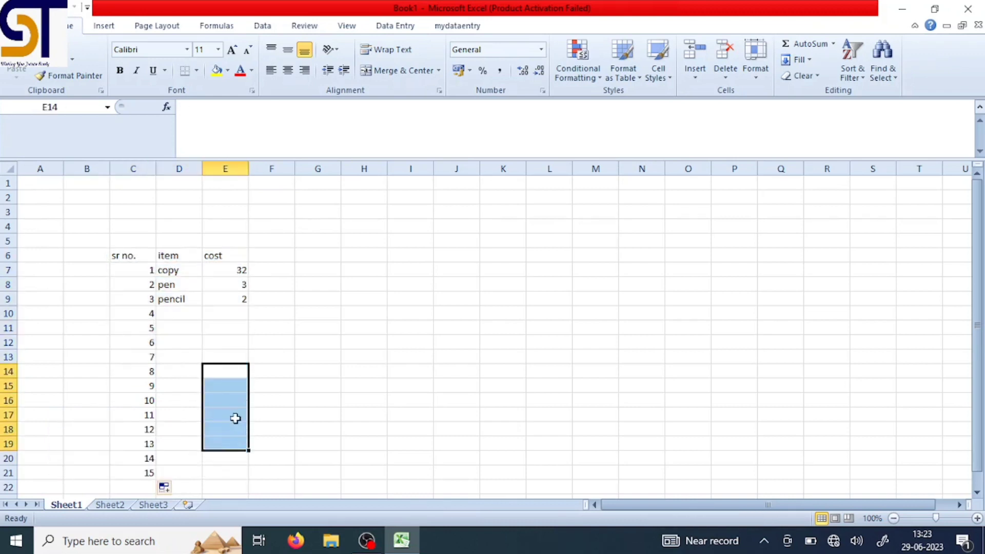
pyautogui.moveTo(130, 255); pyautogui.dragTo(217, 455)
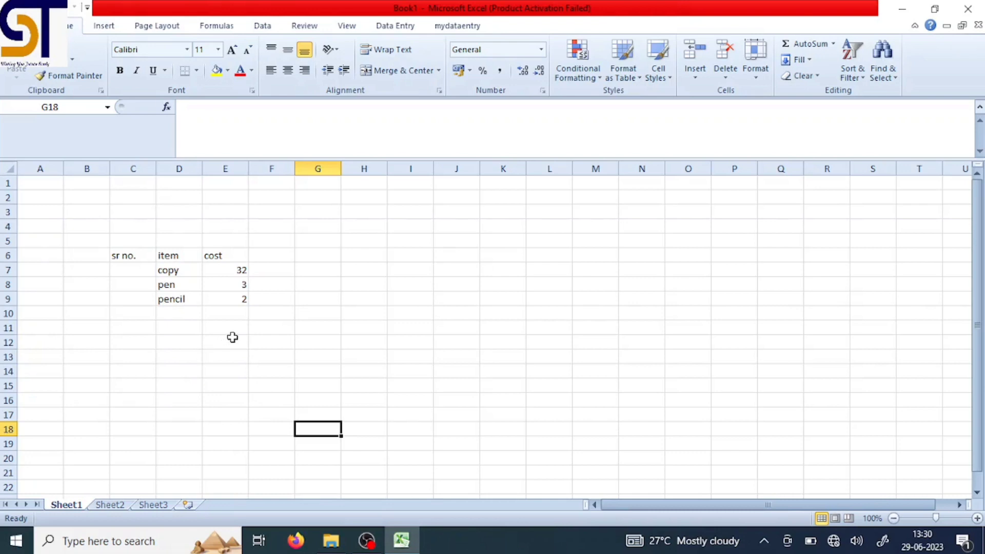
# Enter the first two serial numbers, 1 and 2, in cells C7 and C8
pyautogui.click(127, 268)
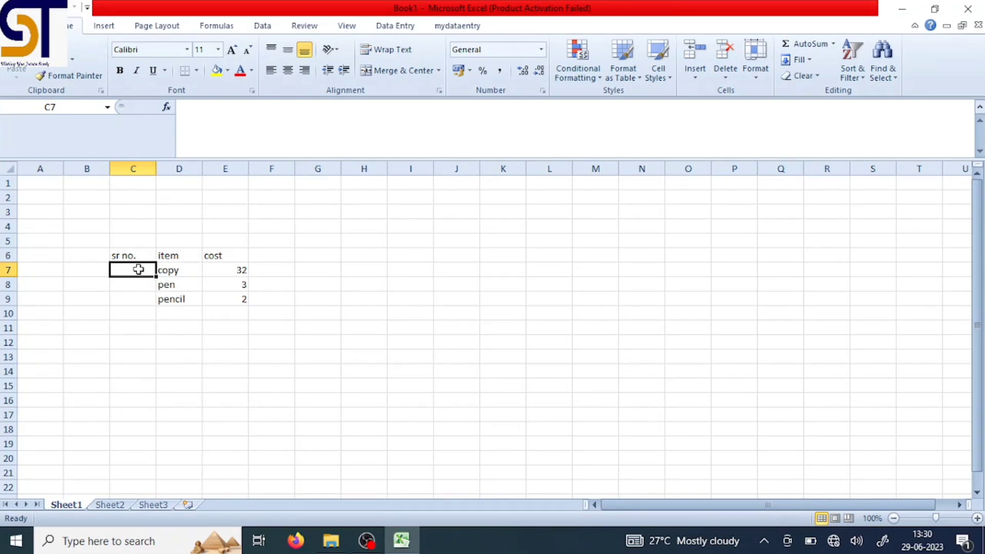
pyautogui.write('1')
pyautogui.click(129, 282)
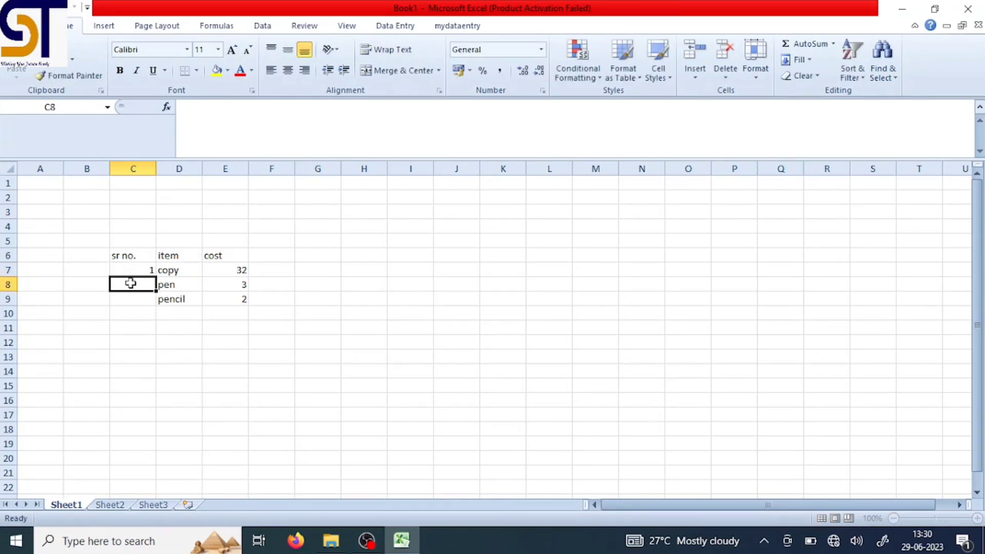
pyautogui.write('2')
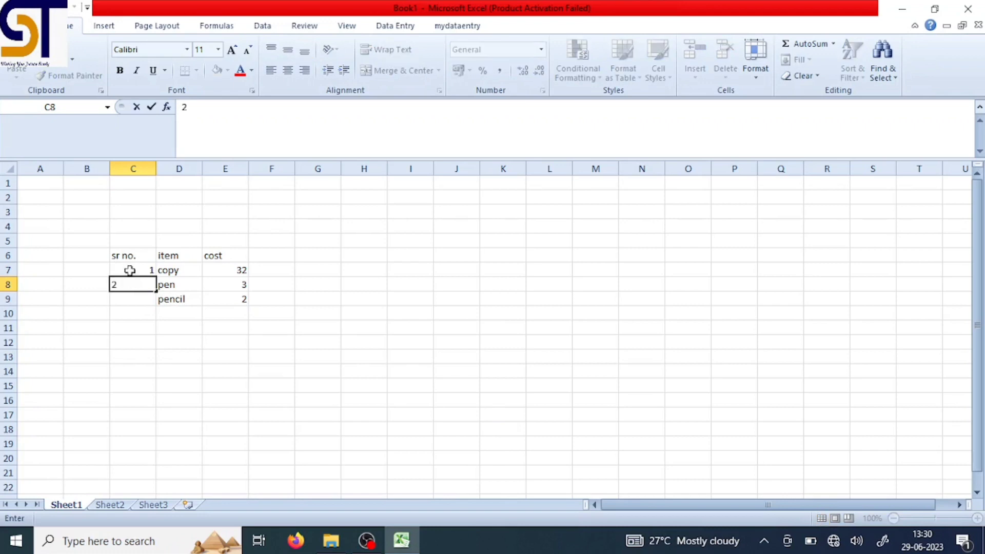
# Extend the two-number pattern in C7 and C8 down to C21 with AutoFill
pyautogui.click(129, 270)
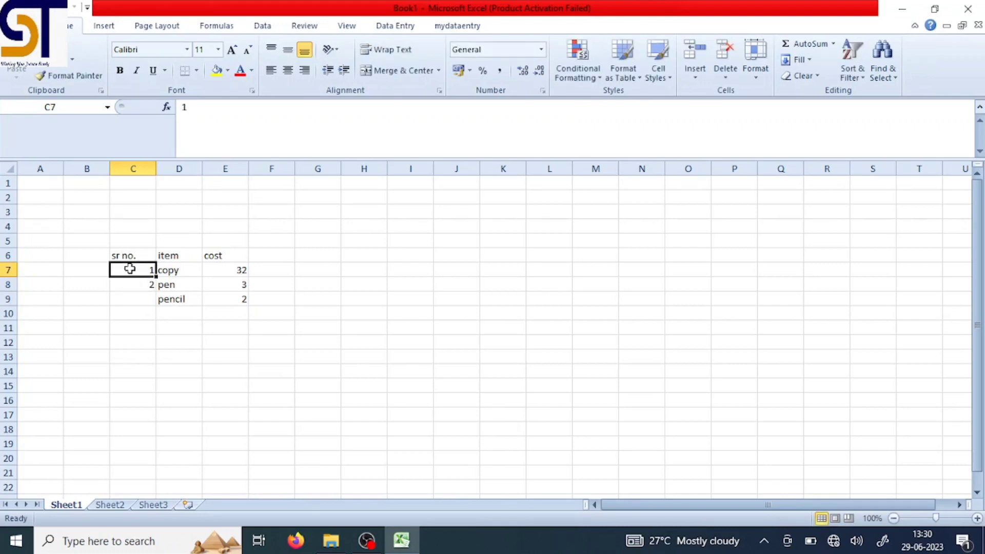
pyautogui.moveTo(129, 269); pyautogui.dragTo(132, 284)
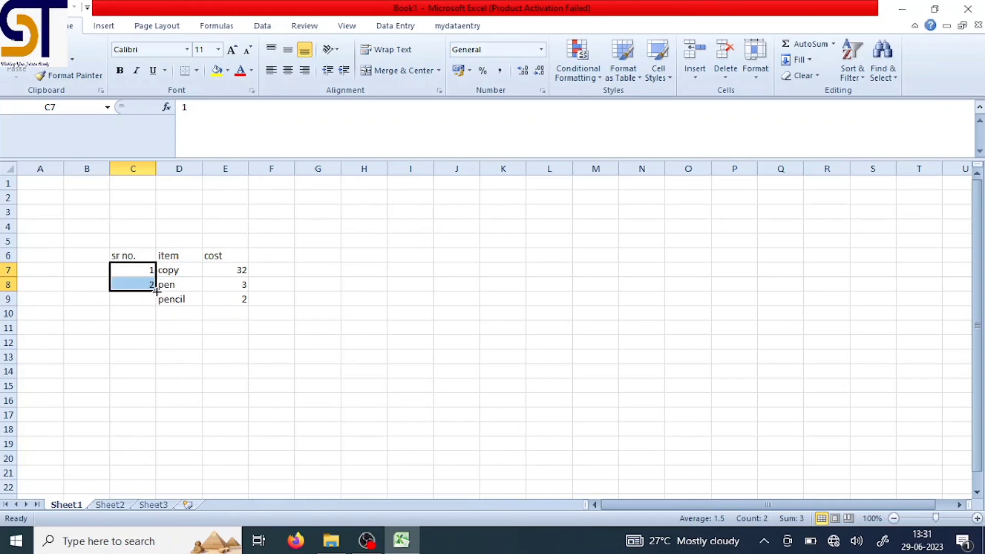
pyautogui.moveTo(156, 292); pyautogui.dragTo(145, 475)
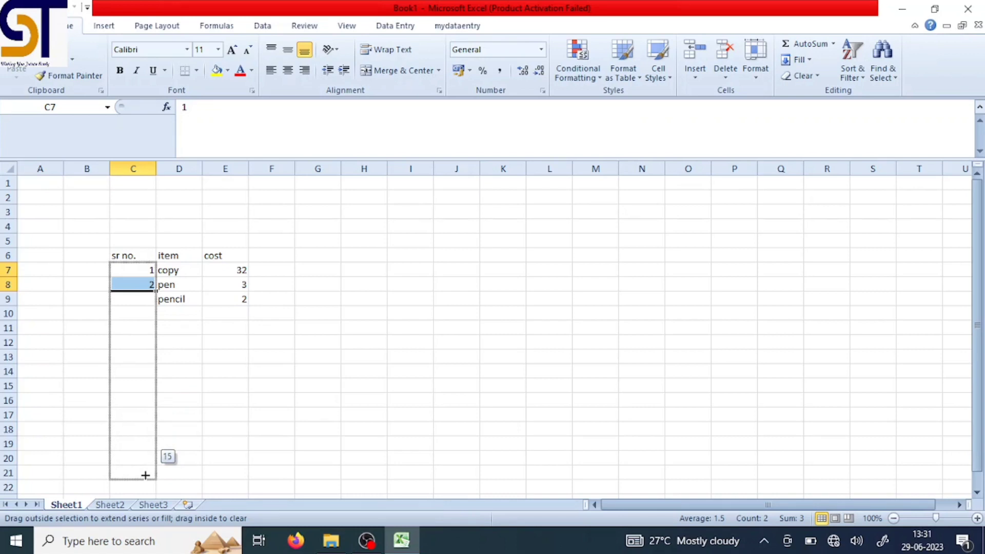
pyautogui.moveTo(145, 475); pyautogui.dragTo(146, 475)
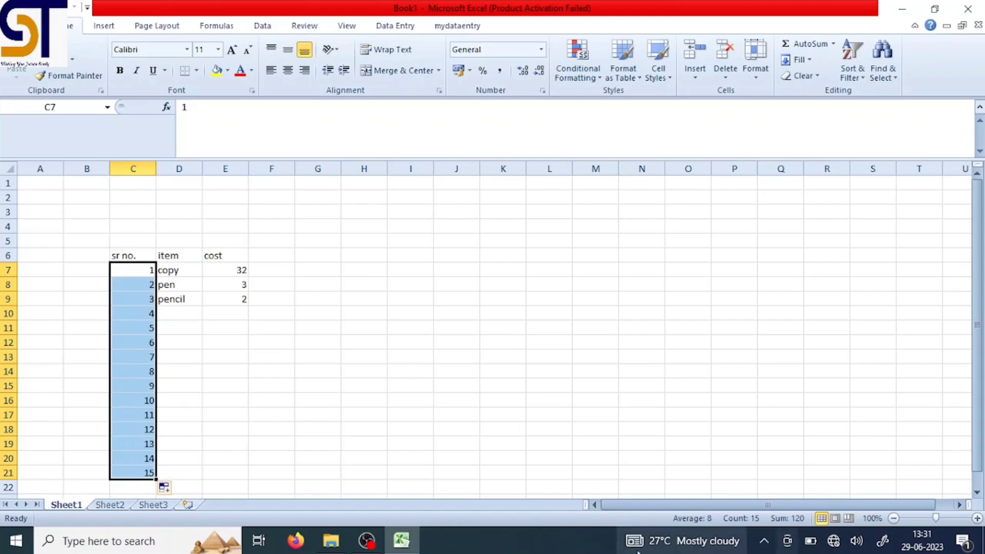
pyautogui.click(373, 548)
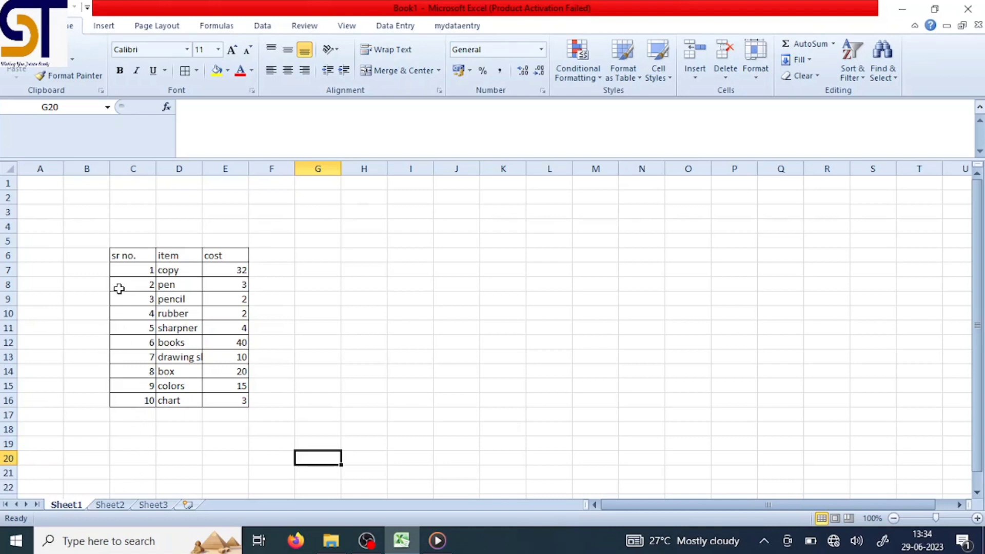
pyautogui.click(132, 272)
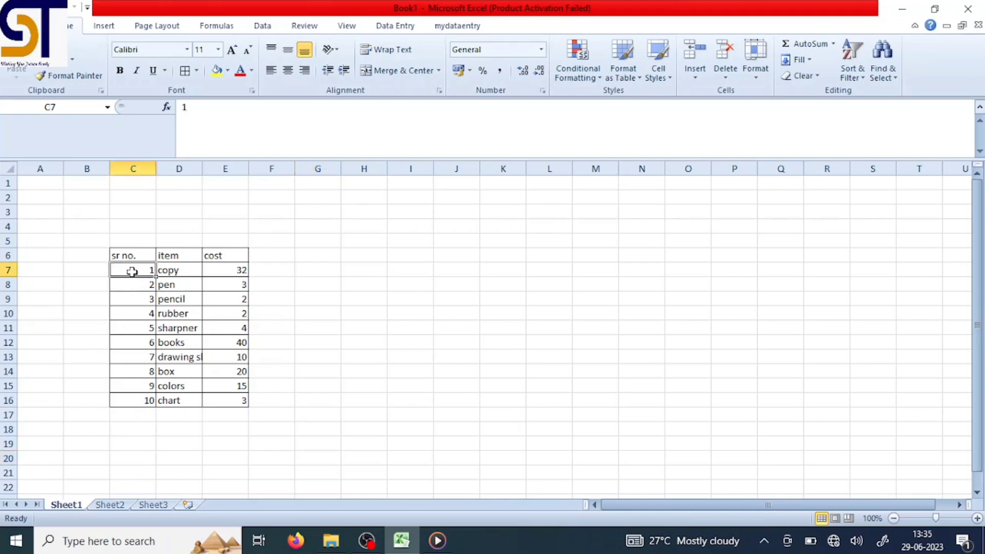
pyautogui.click(136, 297)
pyautogui.click(141, 286)
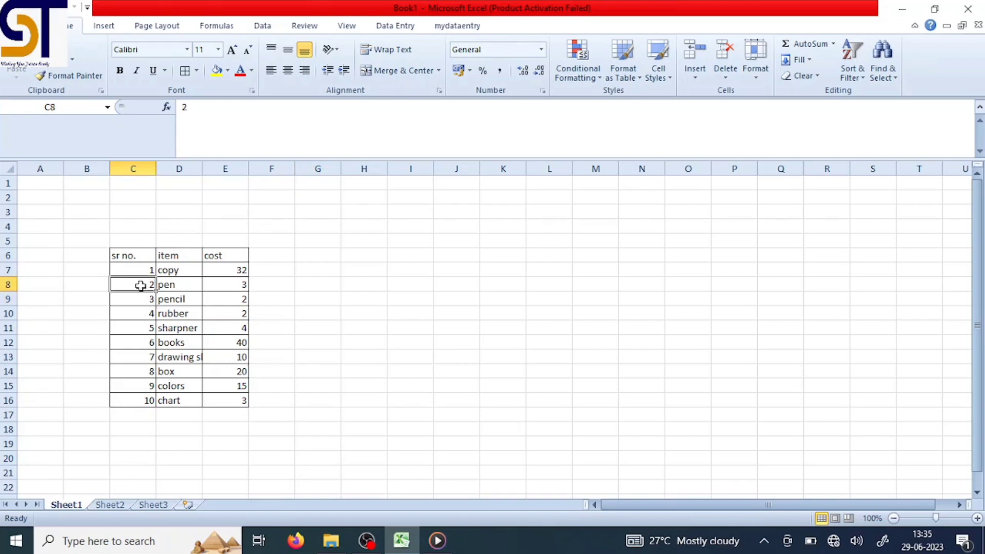
pyautogui.click(140, 312)
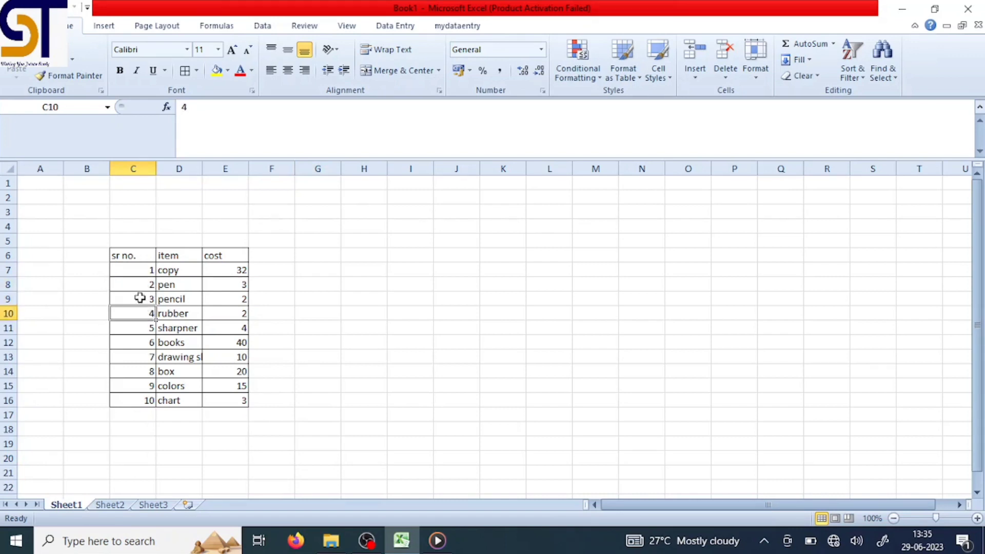
pyautogui.click(140, 297)
pyautogui.click(140, 330)
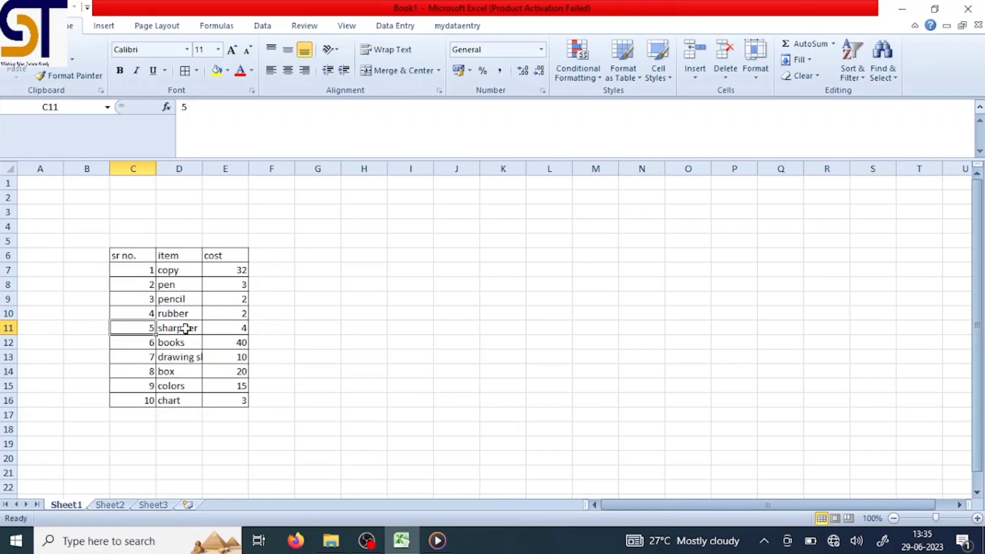
# Delete the entire sheet row of the sharpner item, row 11
pyautogui.rightClick(148, 329)
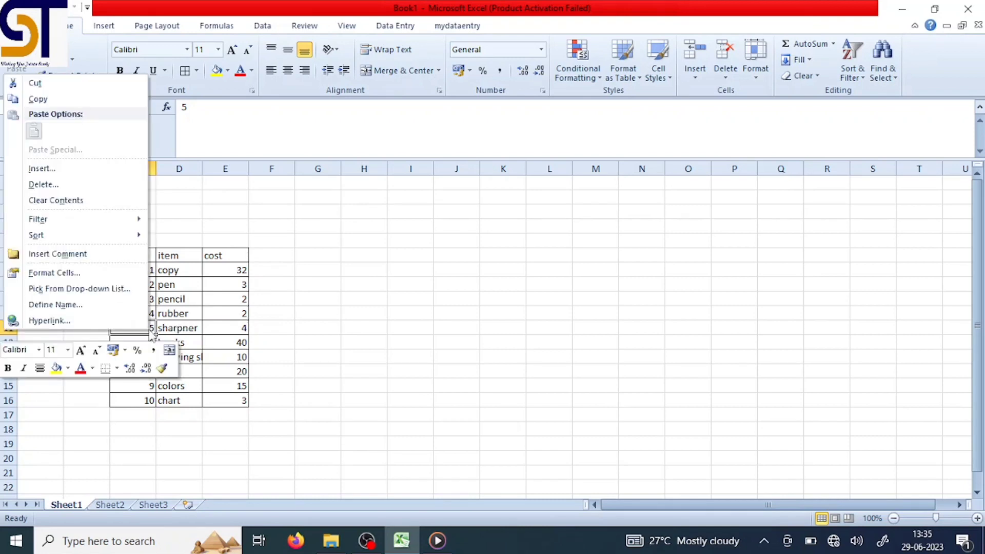
pyautogui.click(71, 185)
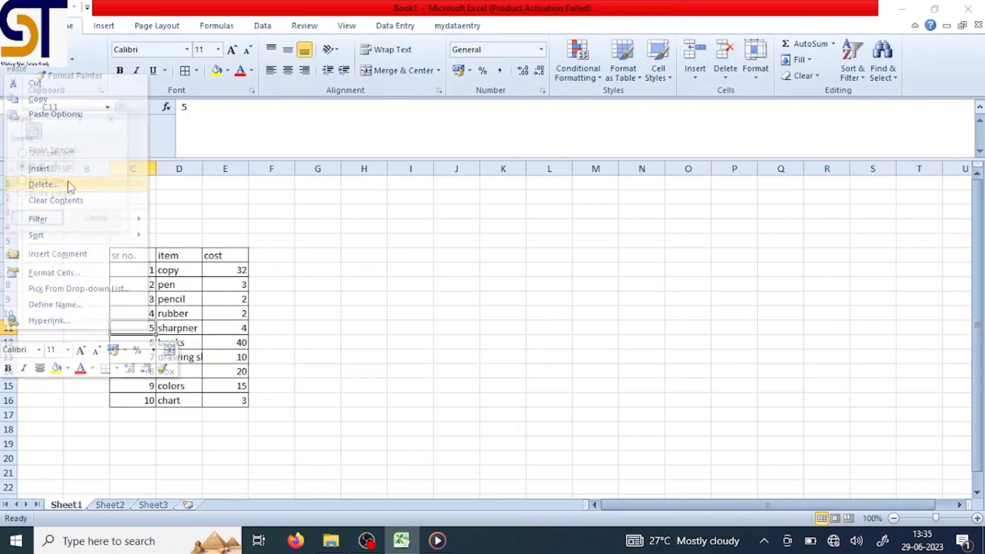
pyautogui.click(22, 182)
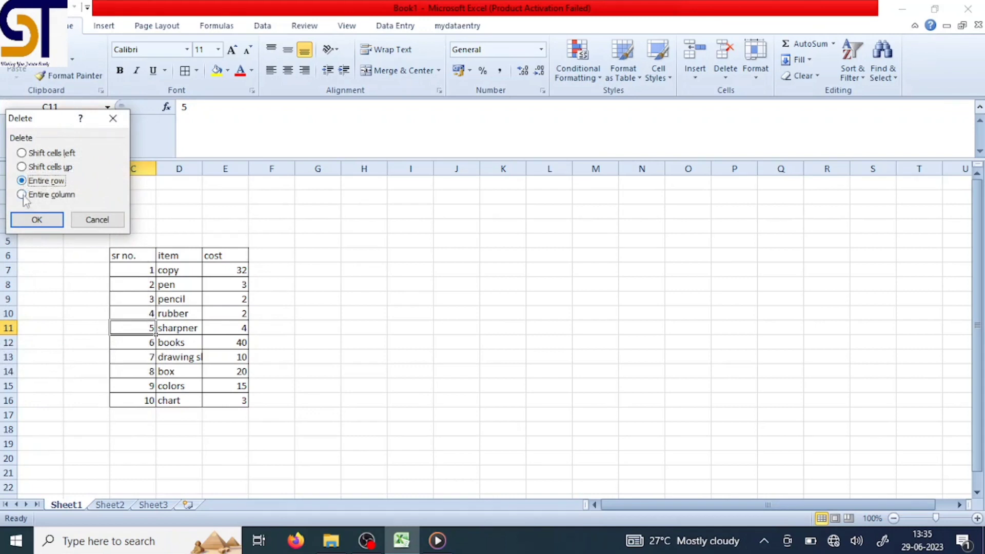
pyautogui.click(34, 220)
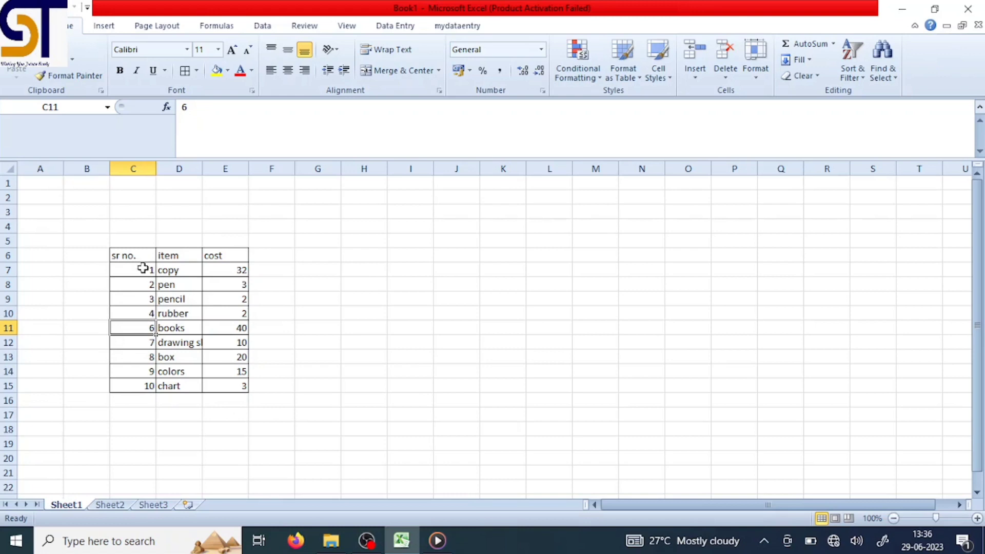
# Clear the serial numbers in cells C7 to C15 of the item table
pyautogui.moveTo(140, 269); pyautogui.dragTo(151, 375)
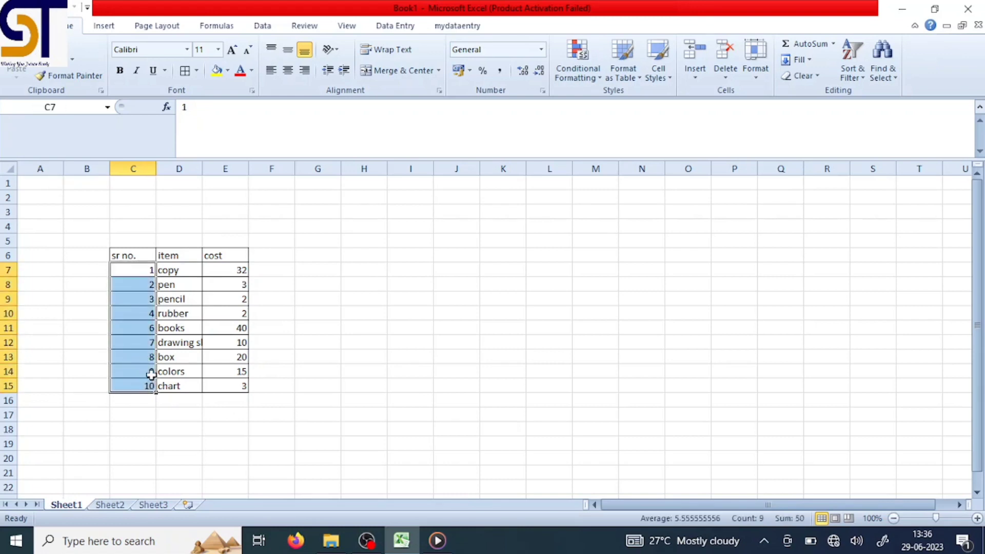
pyautogui.press('Delete')
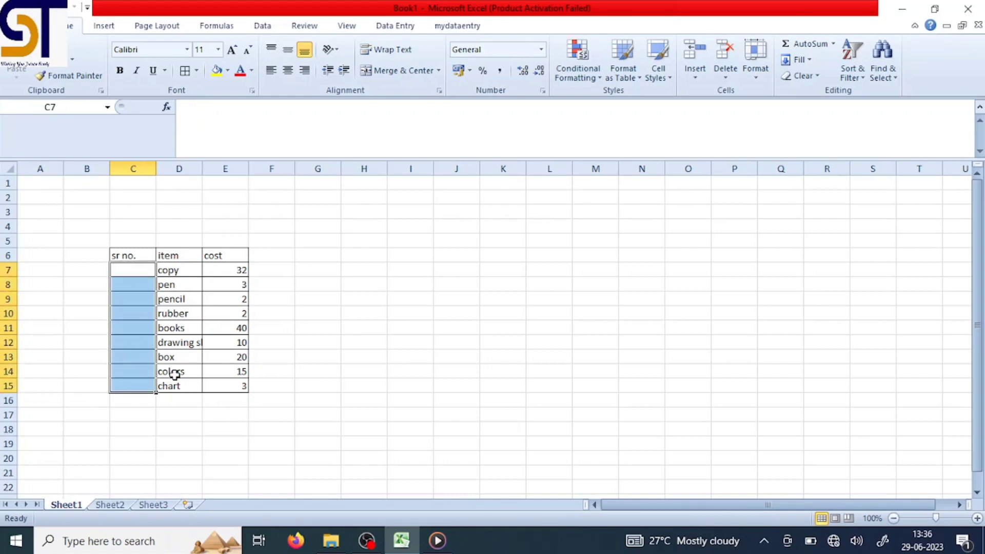
pyautogui.click(384, 355)
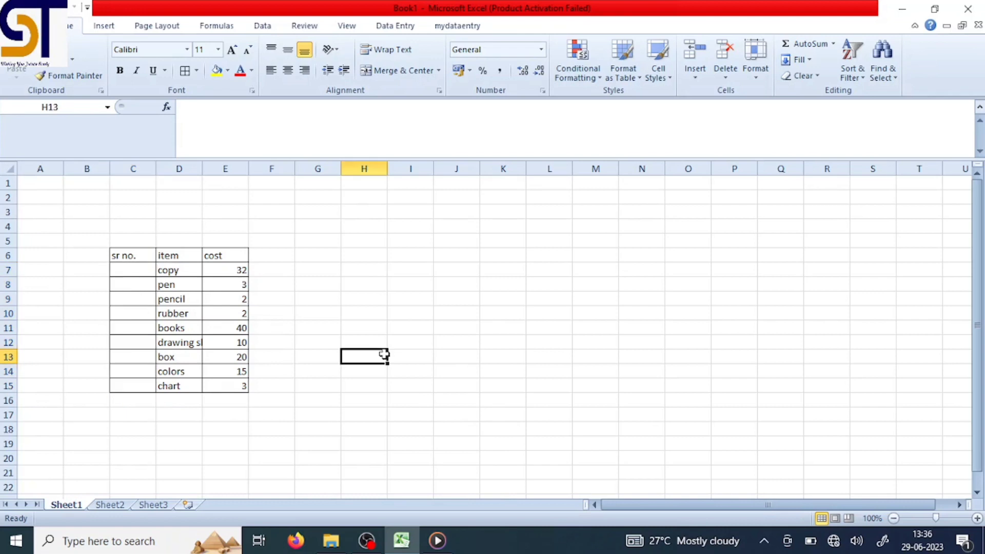
pyautogui.click(137, 270)
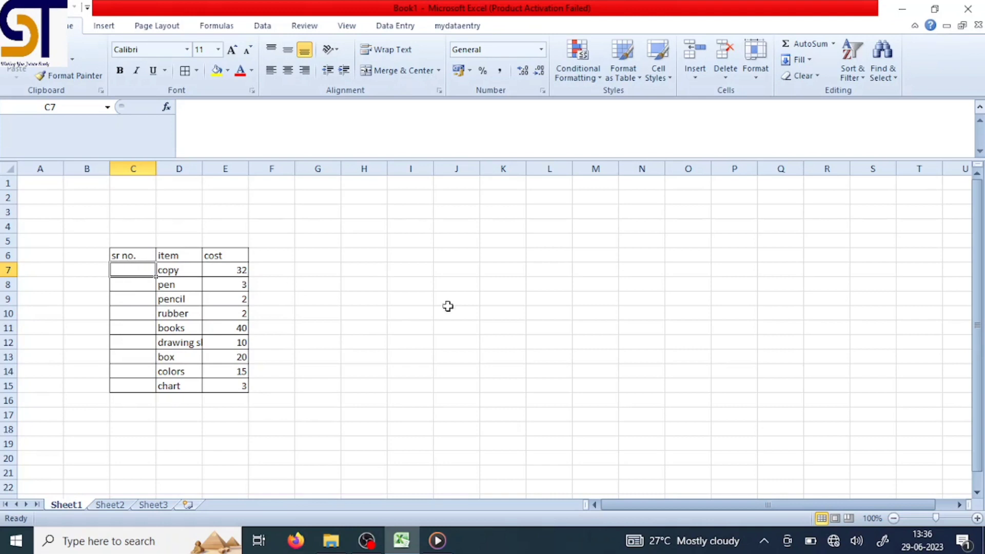
# Enter the formula =ROW() in the empty cell K10 and reselect that cell
pyautogui.click(492, 313)
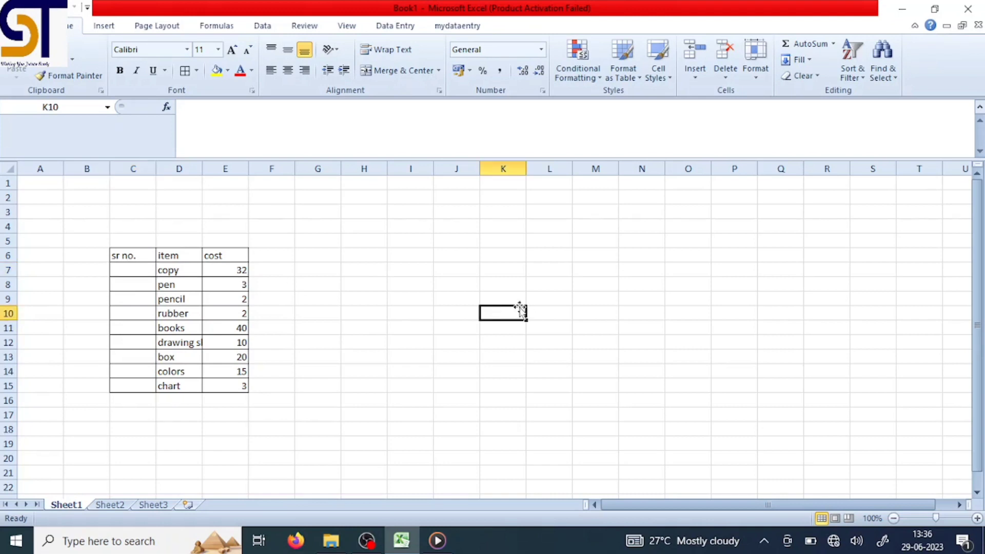
pyautogui.write('=')
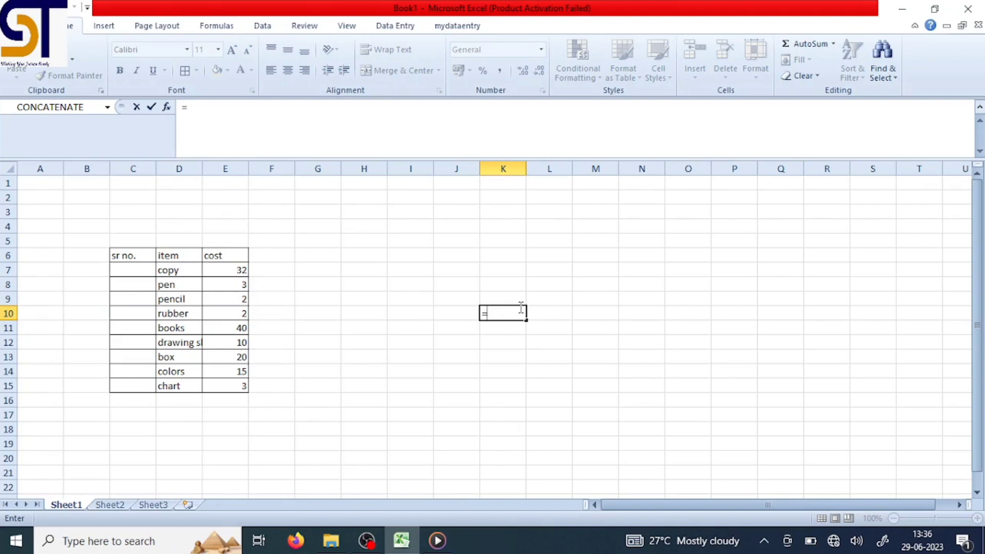
pyautogui.write('row(')
pyautogui.press('Return')
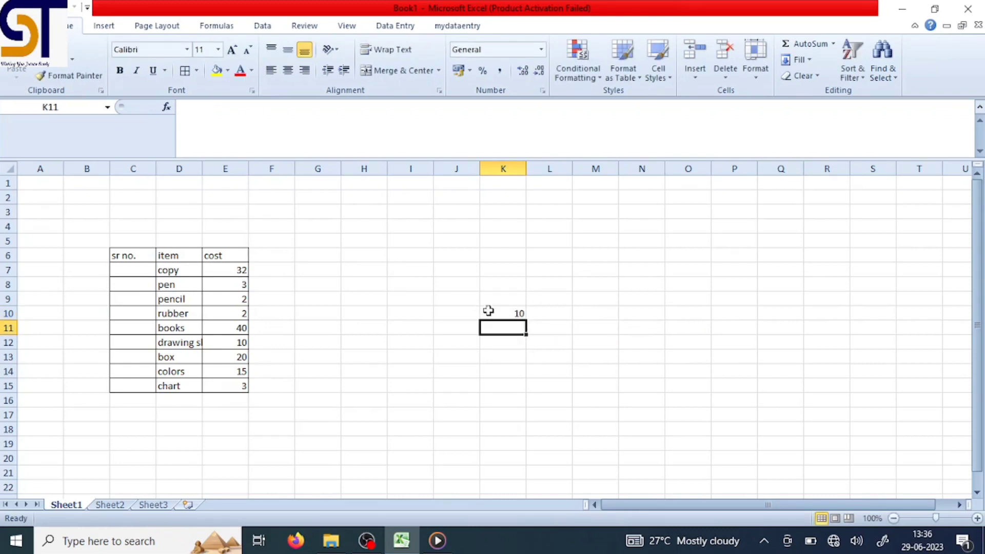
pyautogui.click(493, 311)
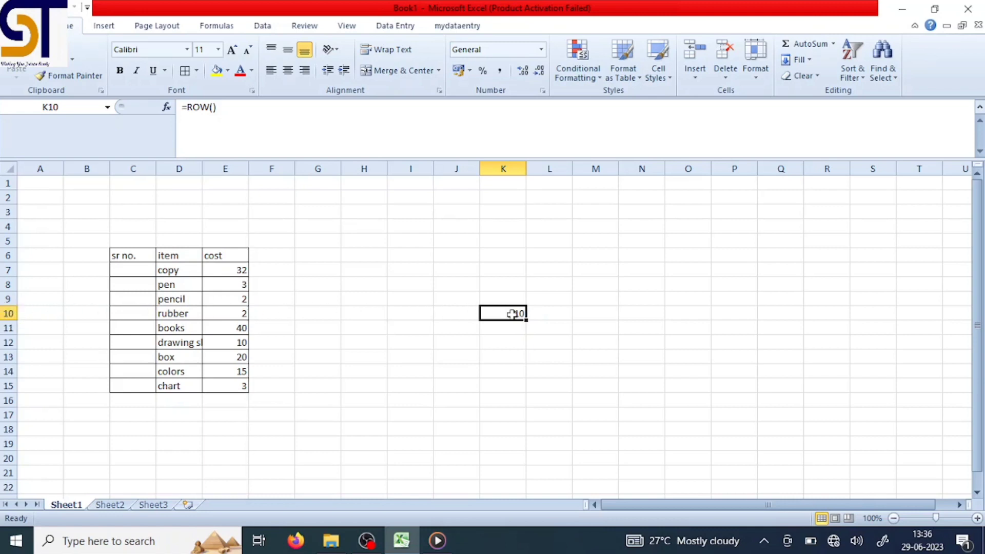
# Enter the formula =ROW() in cell L5 as a second example and reselect K10 for comparison
pyautogui.click(553, 242)
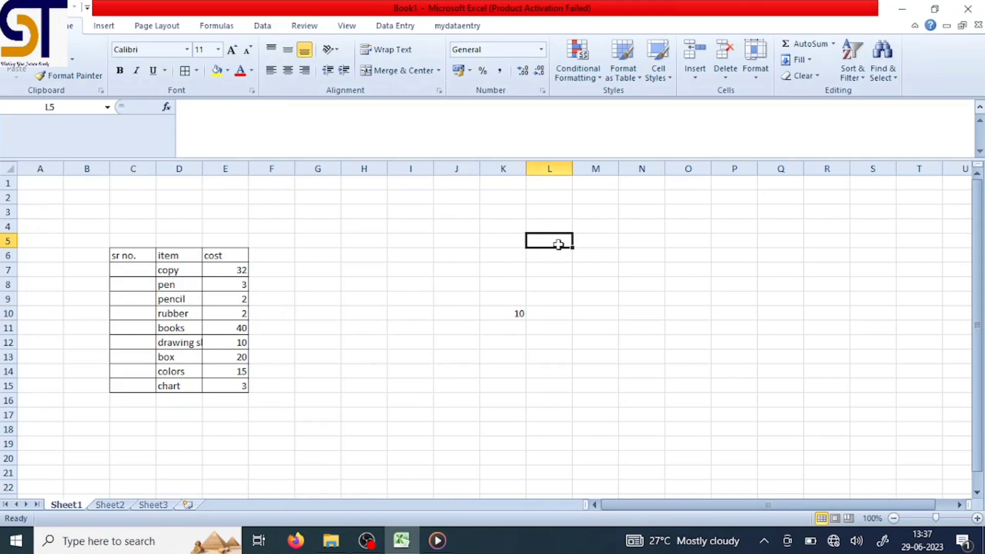
pyautogui.write('=row')
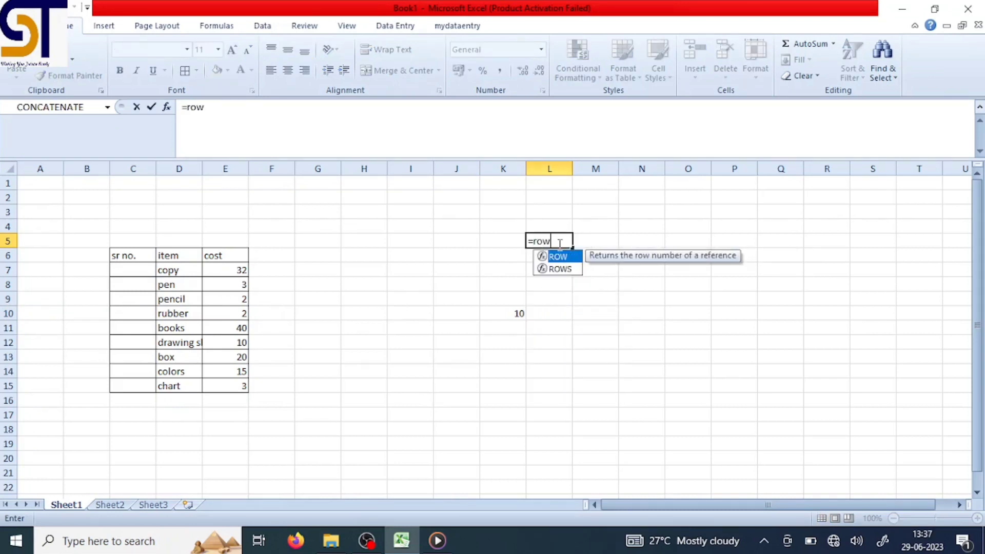
pyautogui.write('()')
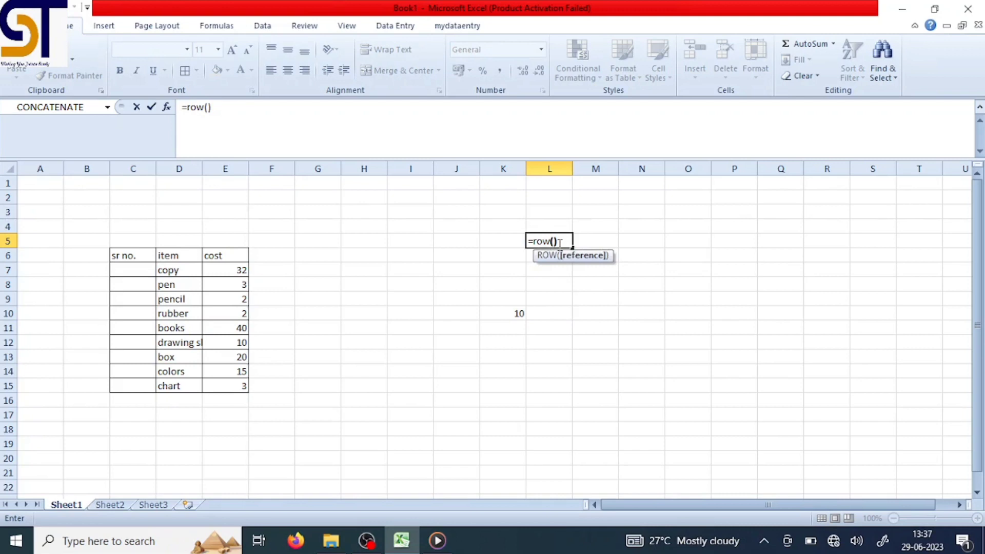
pyautogui.press('Return')
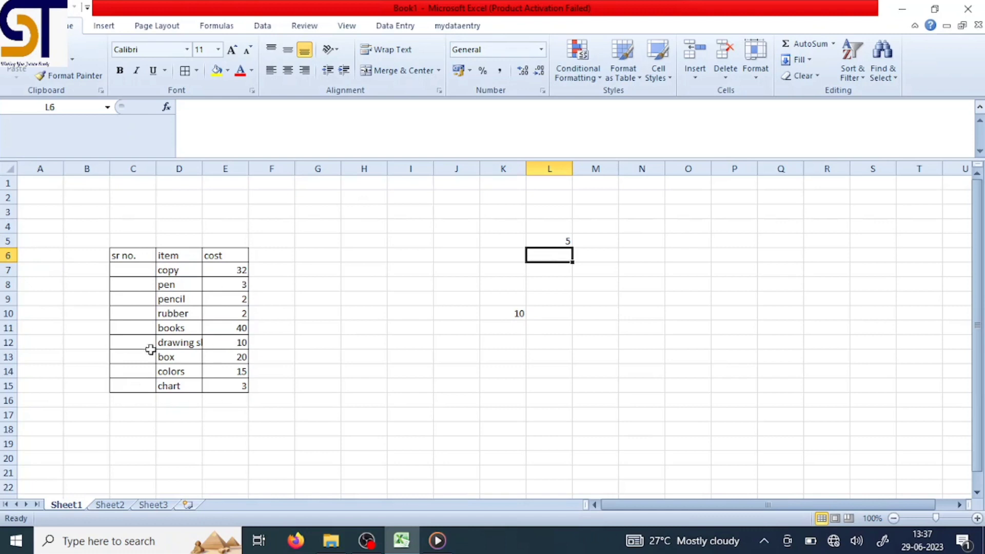
pyautogui.click(510, 313)
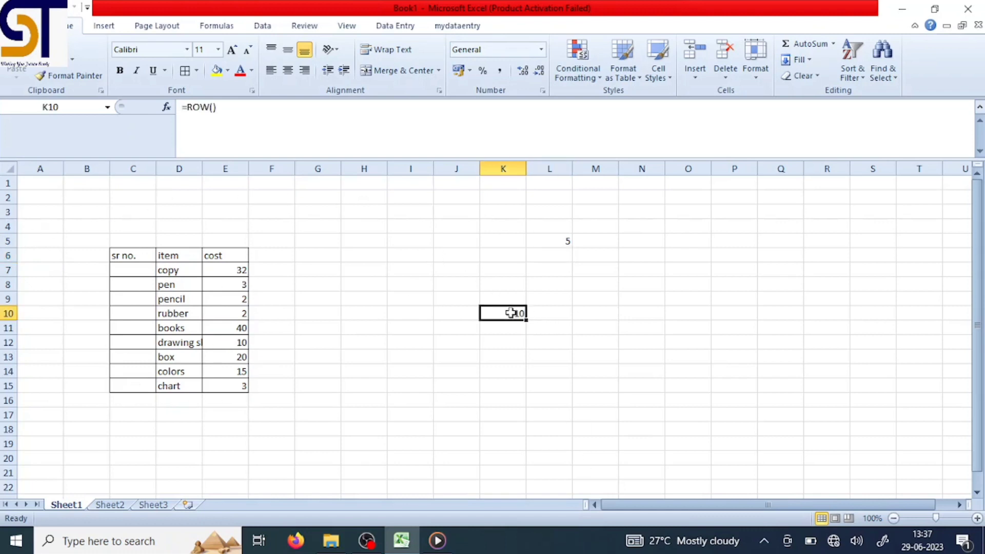
# Enter the serial number formula =ROW()-ROW($C$6) in cell C7, with an absolute reference to the sr no. header
pyautogui.click(129, 270)
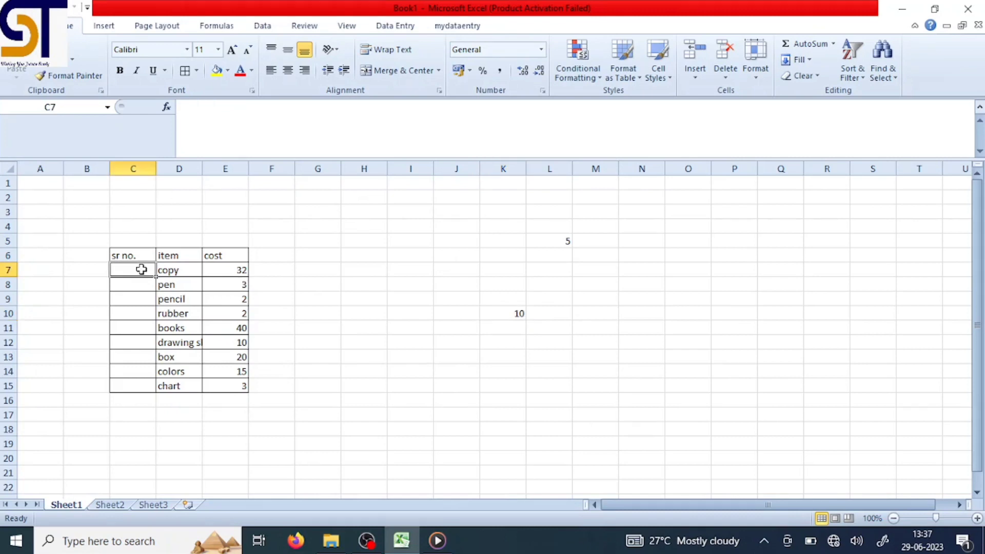
pyautogui.write('=')
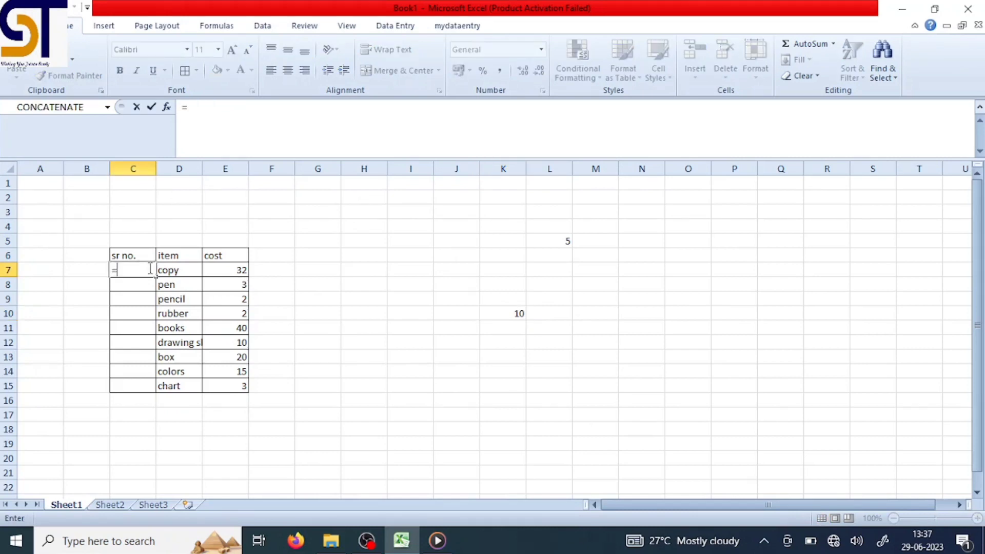
pyautogui.write('row')
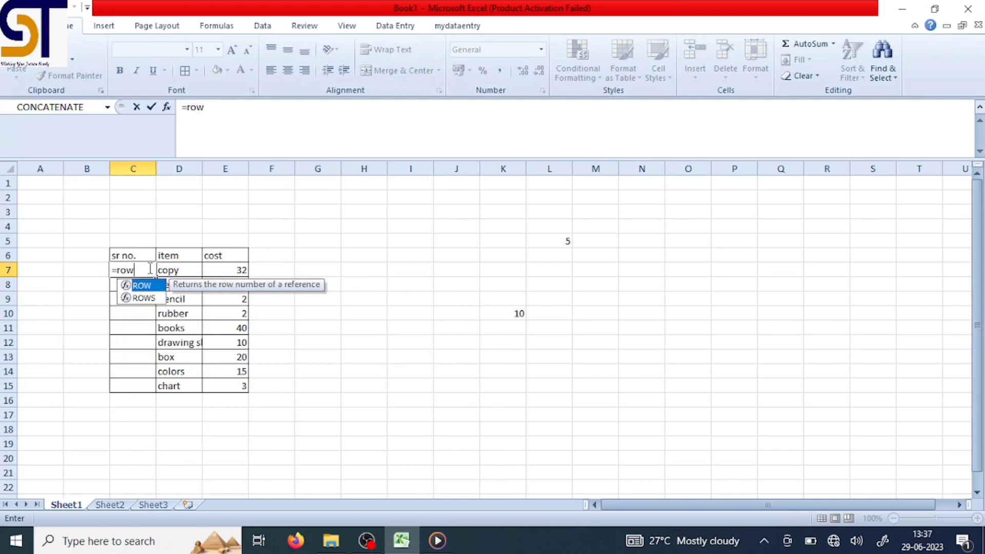
pyautogui.write('()-')
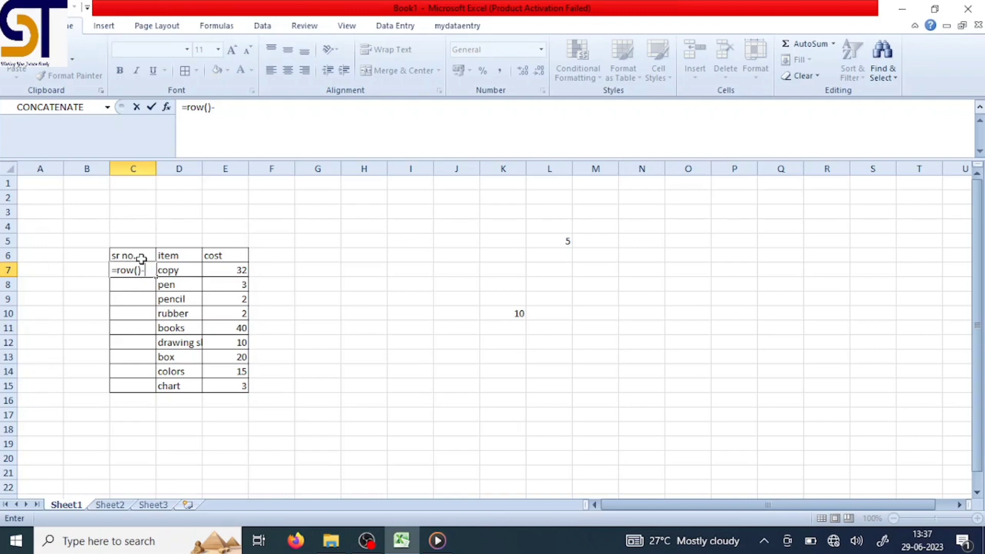
pyautogui.write('row')
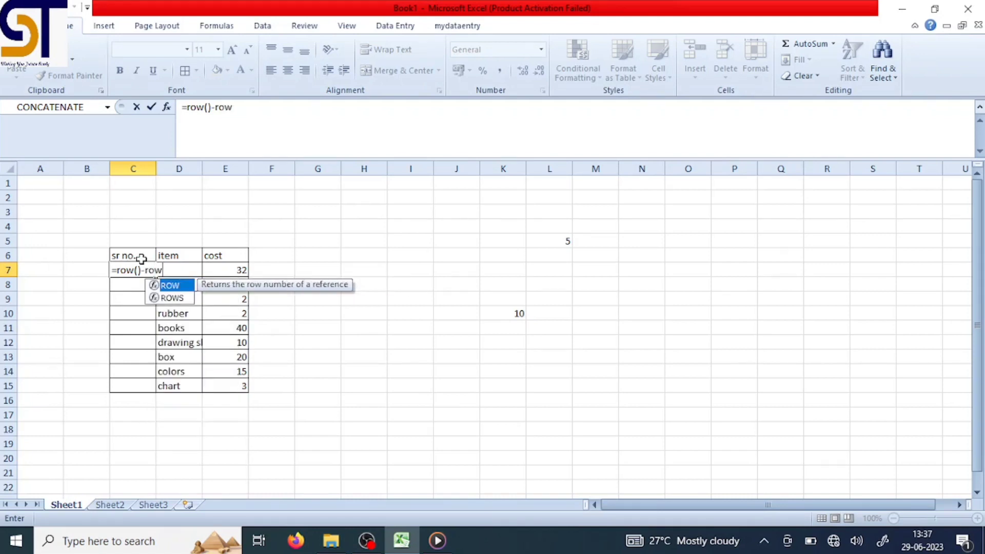
pyautogui.press('Tab')
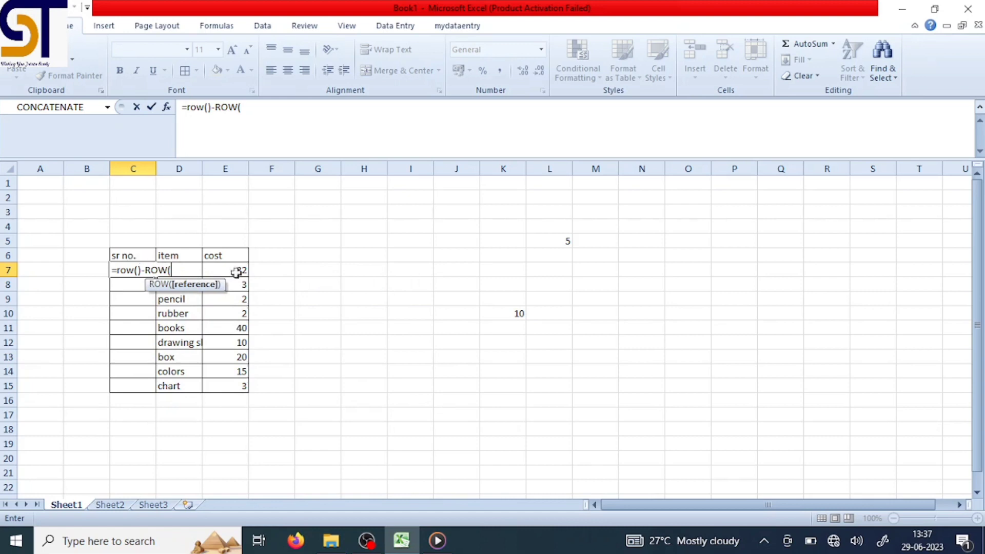
pyautogui.click(127, 254)
pyautogui.moveTo(178, 270); pyautogui.dragTo(172, 270)
pyautogui.press('F4')
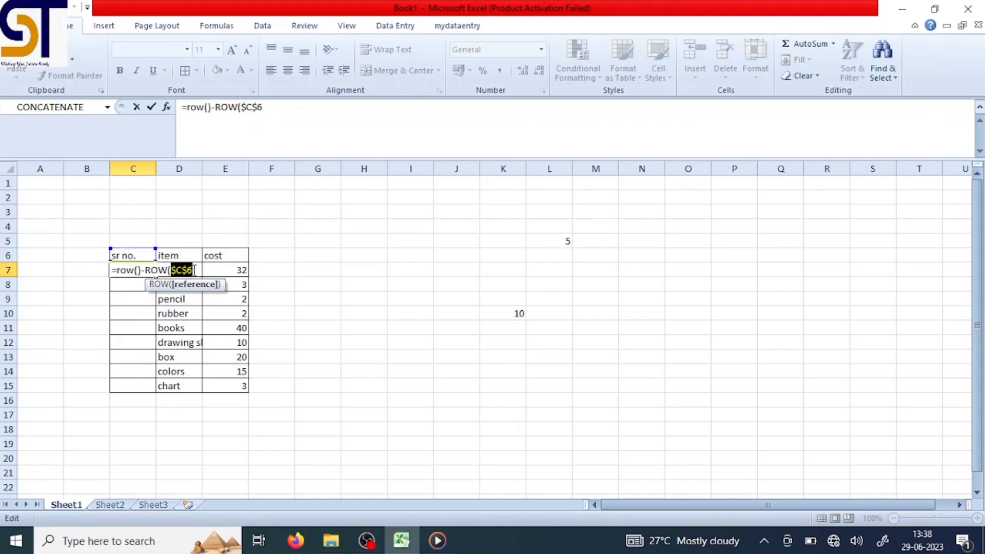
pyautogui.click(194, 270)
pyautogui.press('Return')
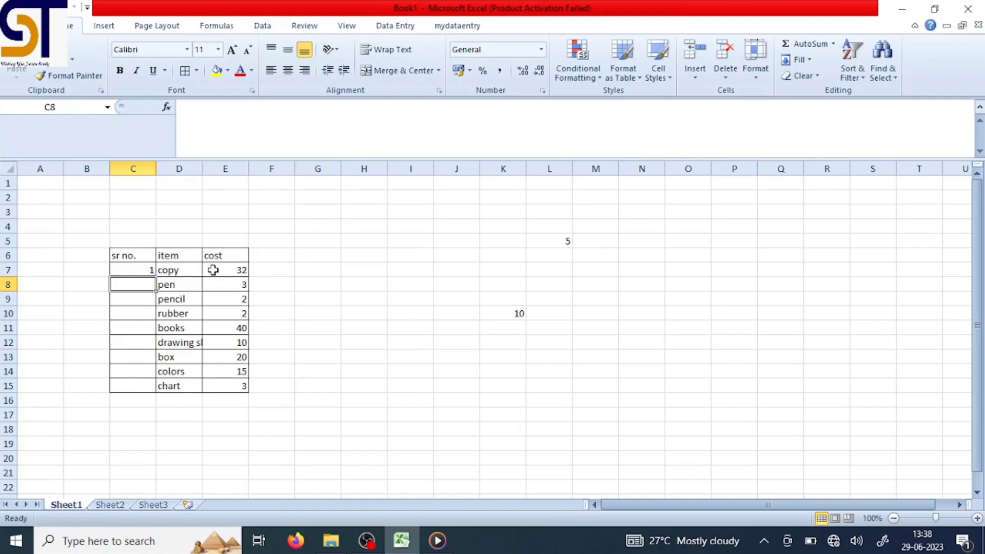
# Fill the serial number formula from C7 down to C15 and check the formula in C10
pyautogui.click(140, 269)
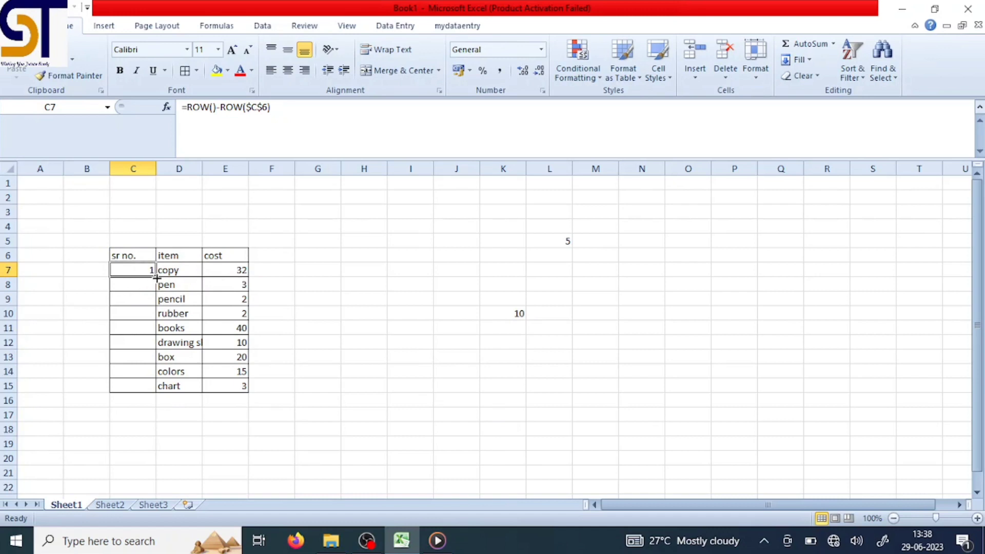
pyautogui.moveTo(156, 278); pyautogui.dragTo(153, 394)
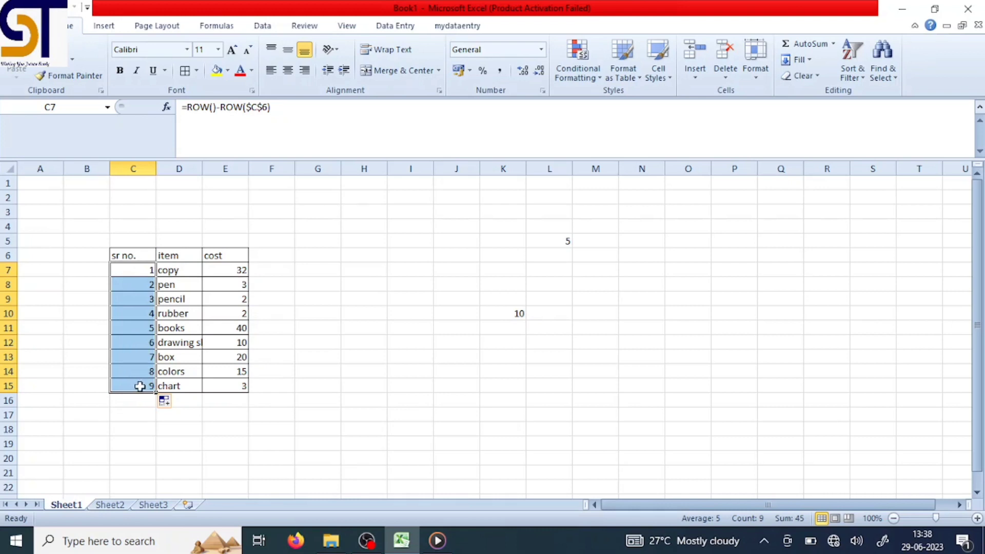
pyautogui.click(149, 315)
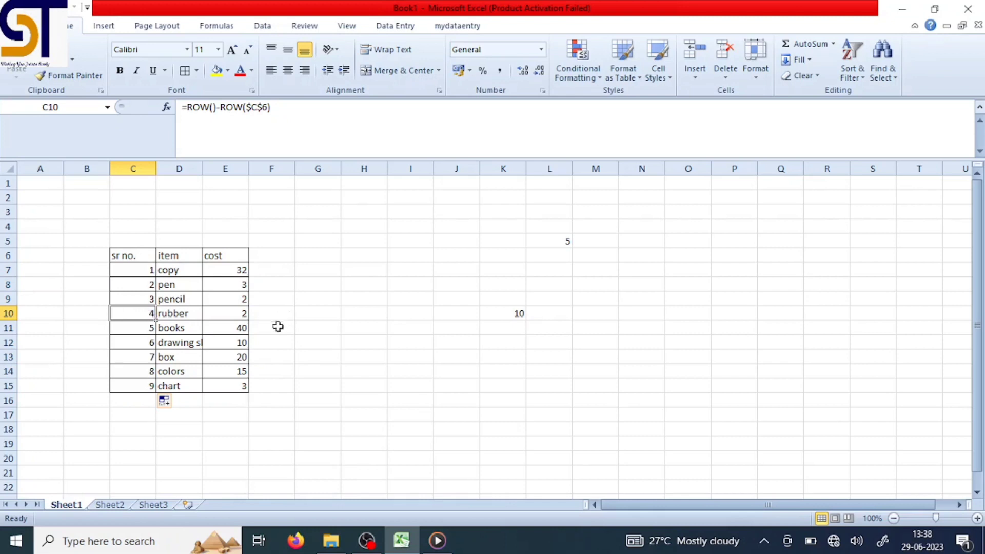
# Delete the entire sheet row of the books item, row 11
pyautogui.click(136, 326)
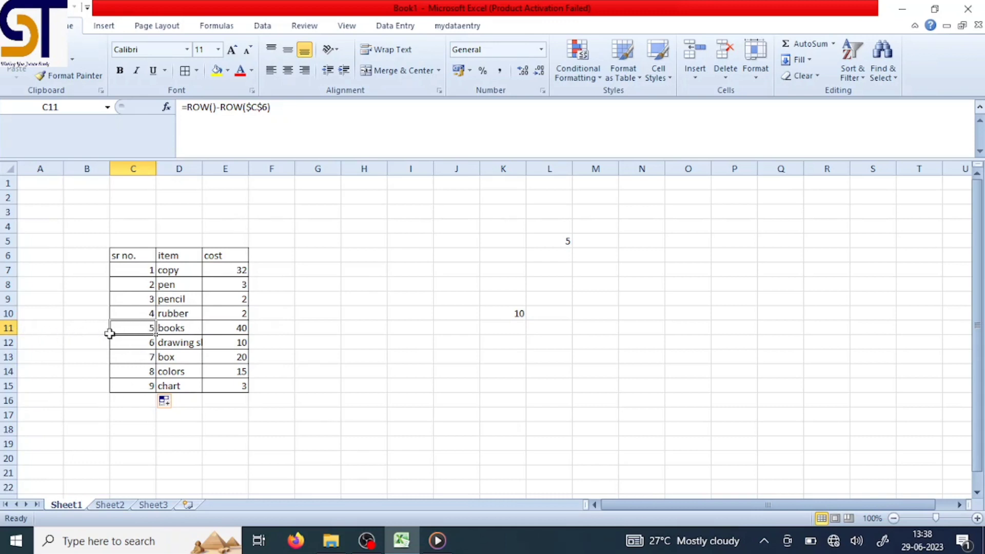
pyautogui.rightClick(139, 326)
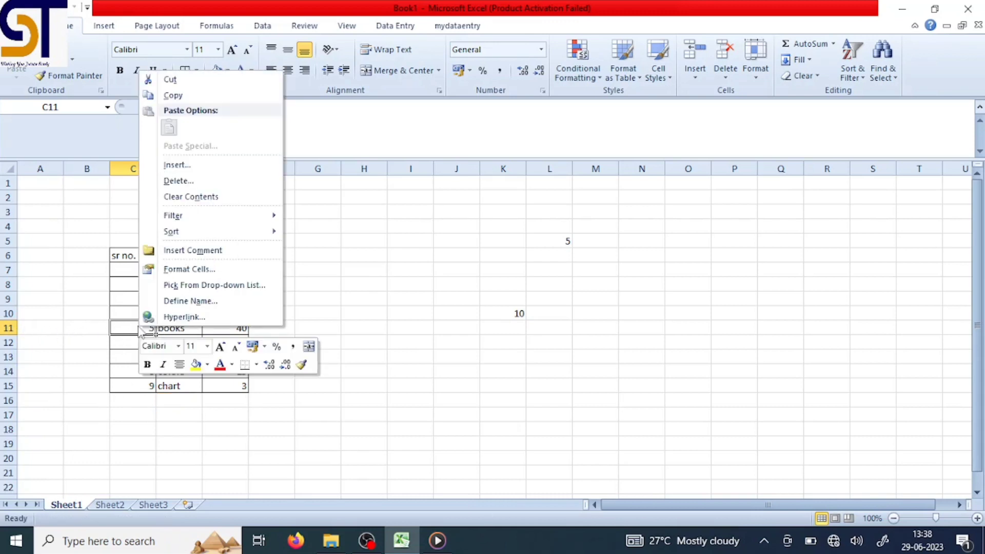
pyautogui.click(179, 182)
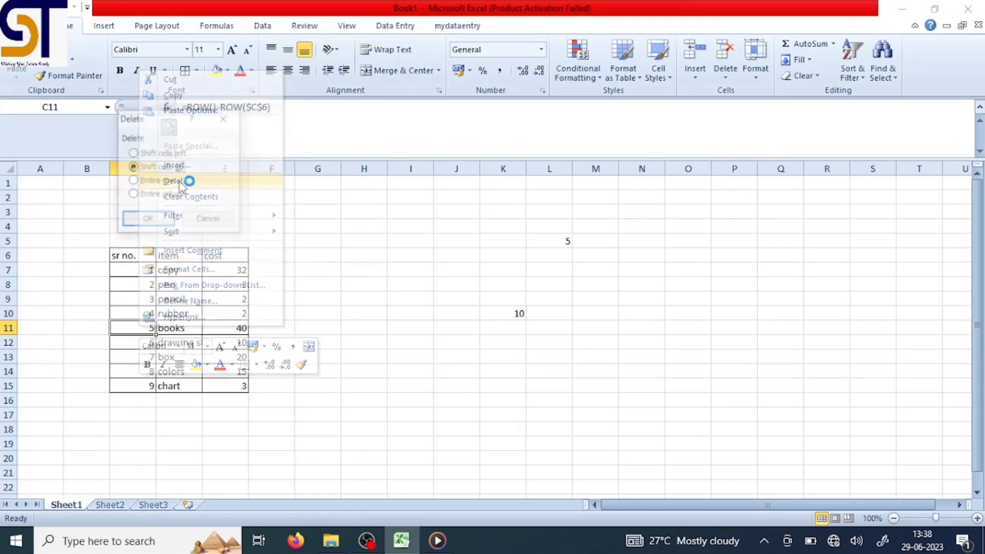
pyautogui.click(159, 182)
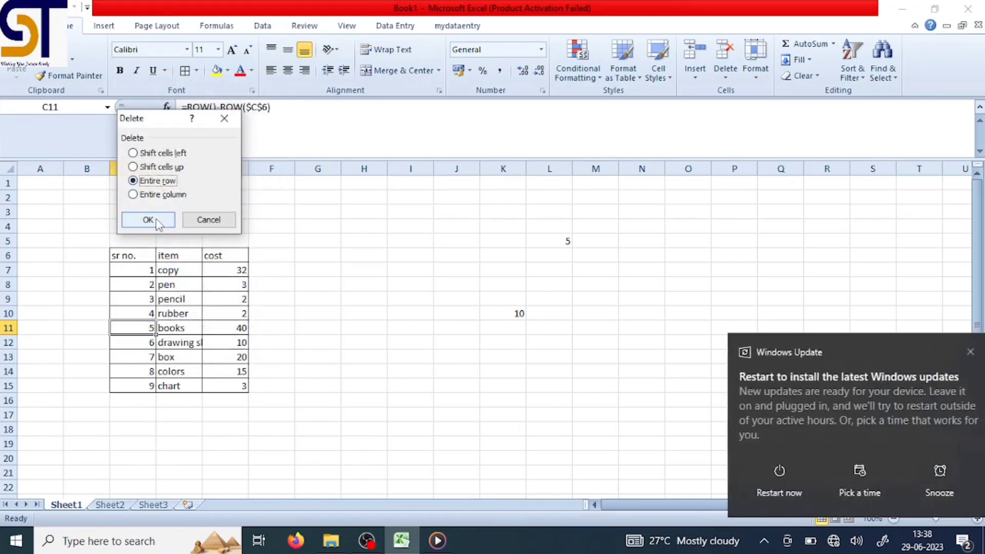
pyautogui.click(149, 220)
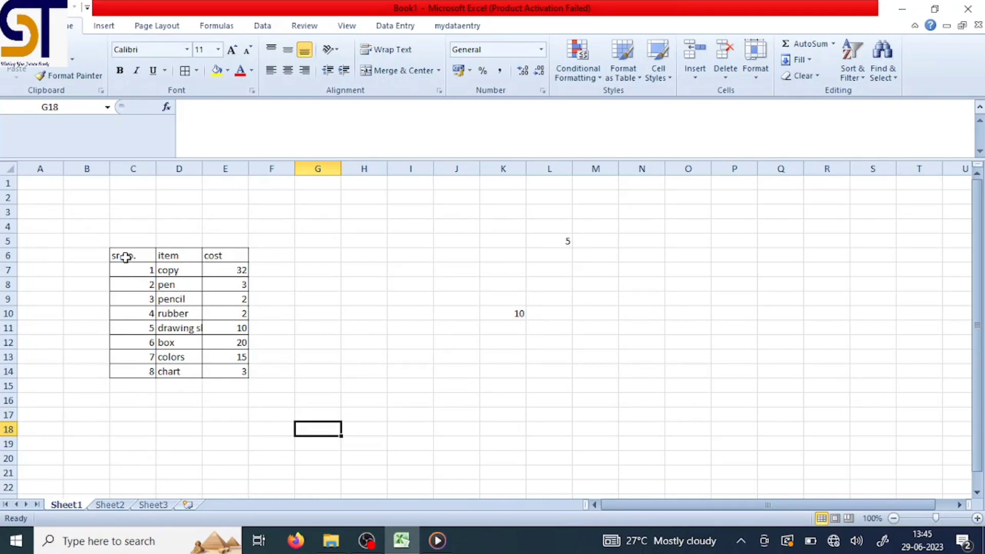
# Format the item list C6:E14 as a table with headers, using the light red banded-row style without gridlines
pyautogui.moveTo(126, 256); pyautogui.dragTo(228, 370)
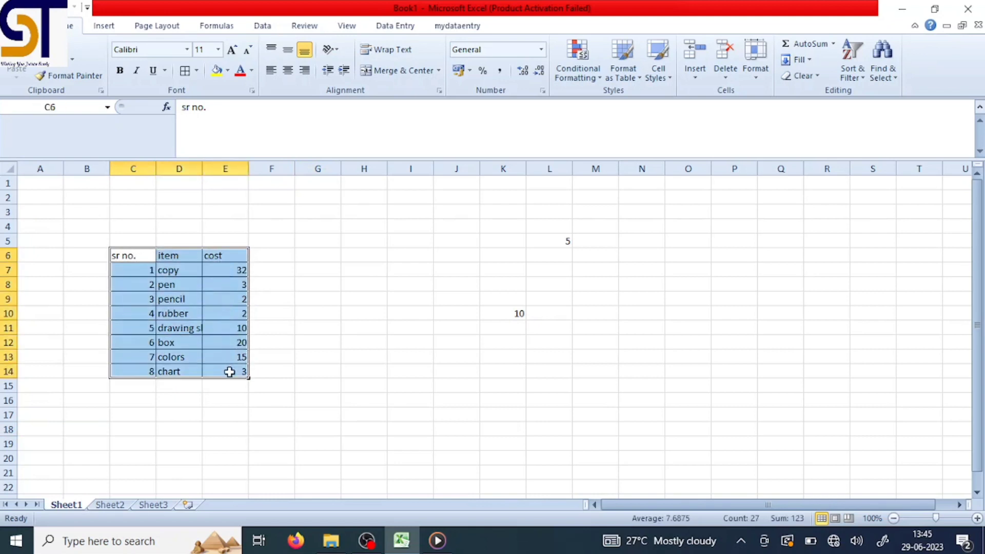
pyautogui.click(622, 62)
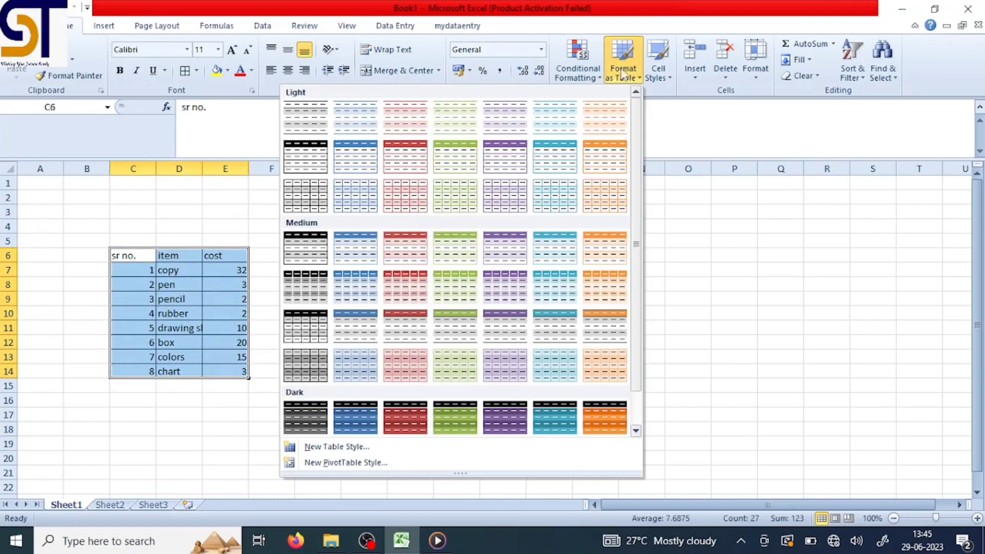
pyautogui.click(410, 122)
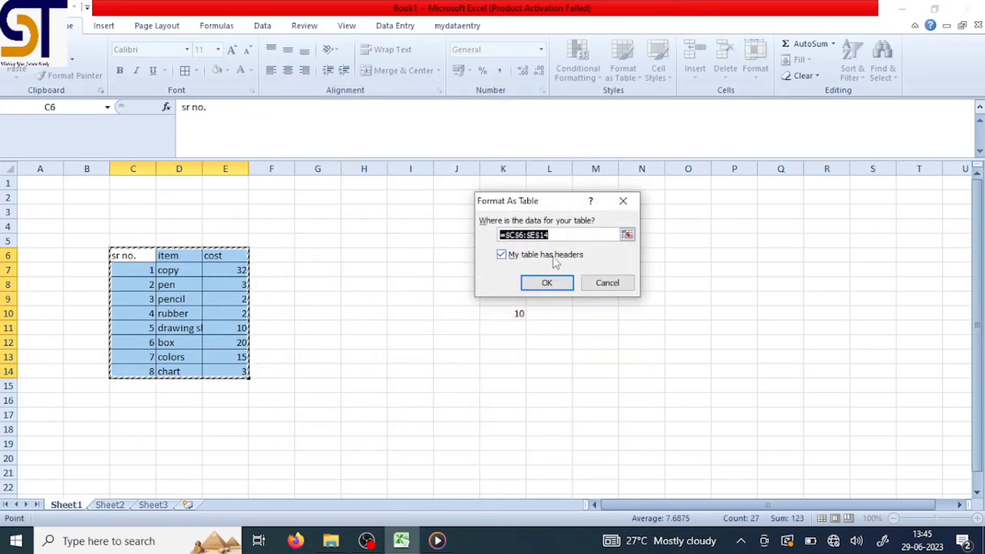
pyautogui.click(547, 282)
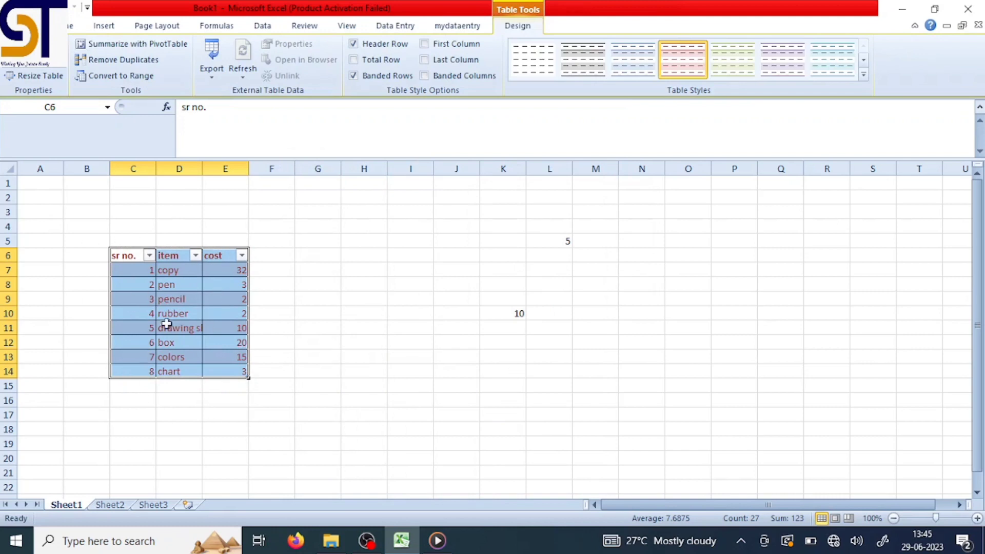
pyautogui.click(326, 318)
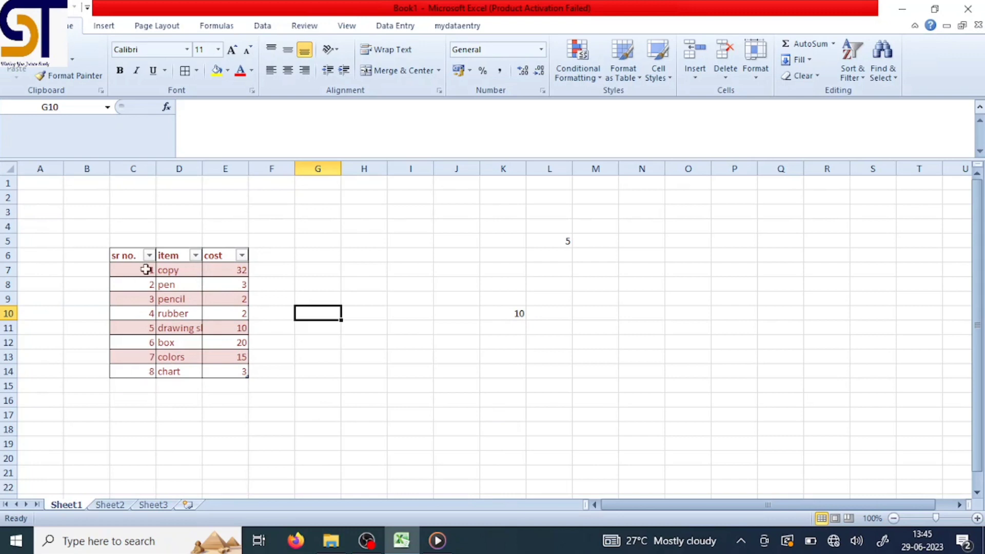
# Replace the serial numbers in C7:C14 with the formula =ROW()-ROW(Table1[[#Headers],[sr no.]]), entered in C7
pyautogui.moveTo(147, 269); pyautogui.dragTo(148, 378)
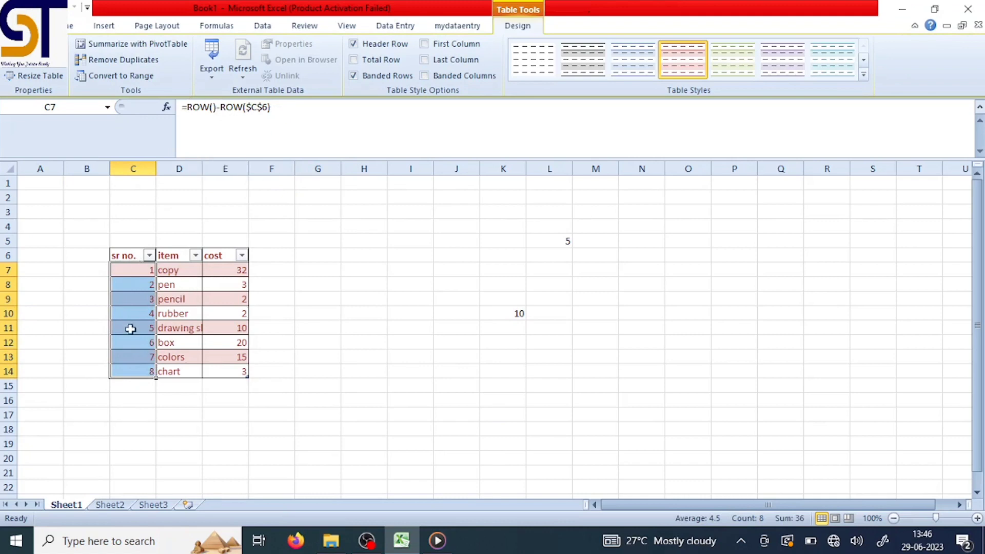
pyautogui.press('Delete')
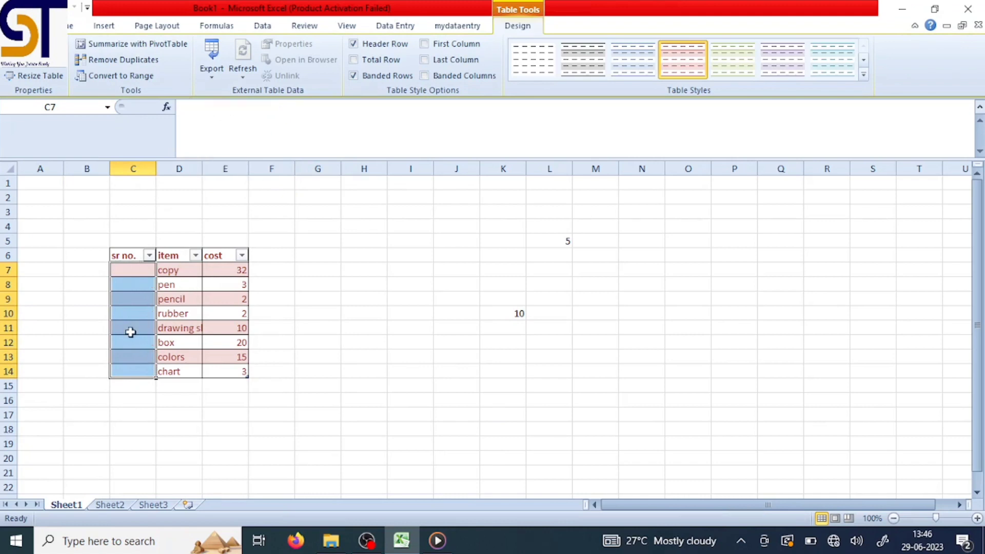
pyautogui.click(130, 269)
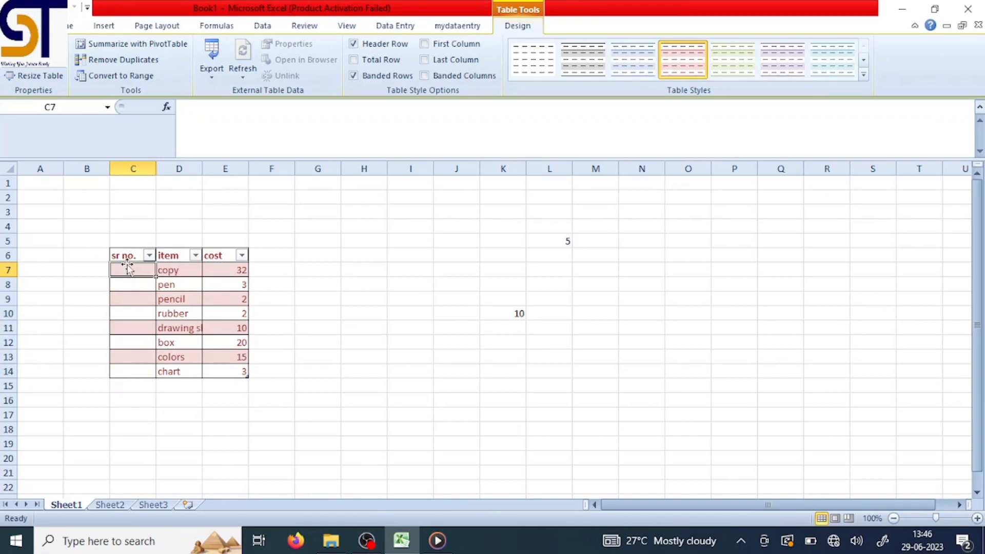
pyautogui.write('=row')
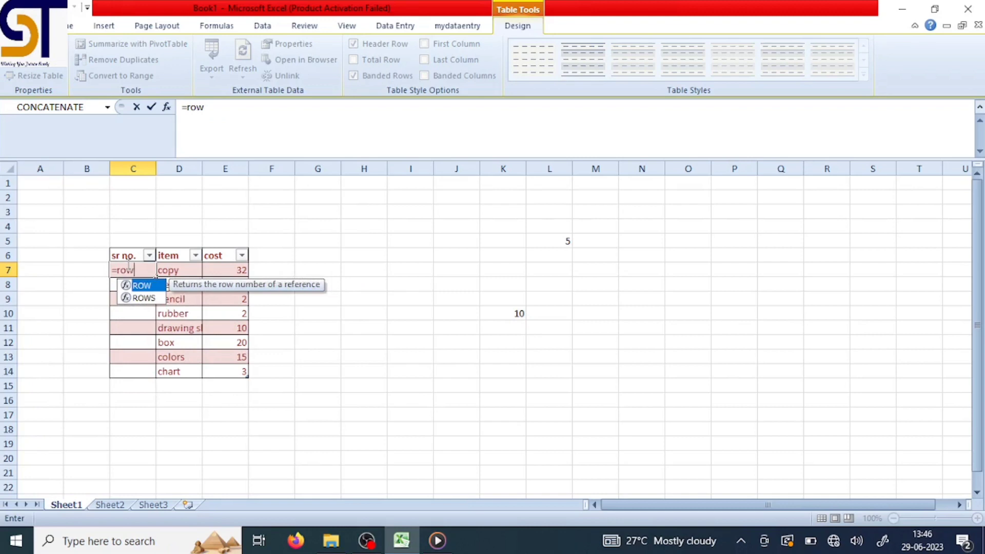
pyautogui.press('Tab')
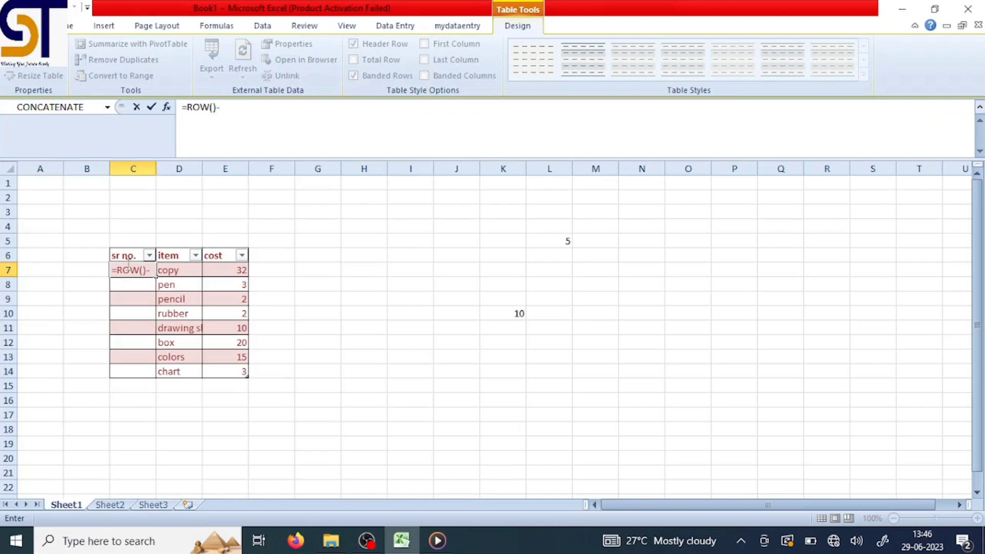
pyautogui.write('-row')
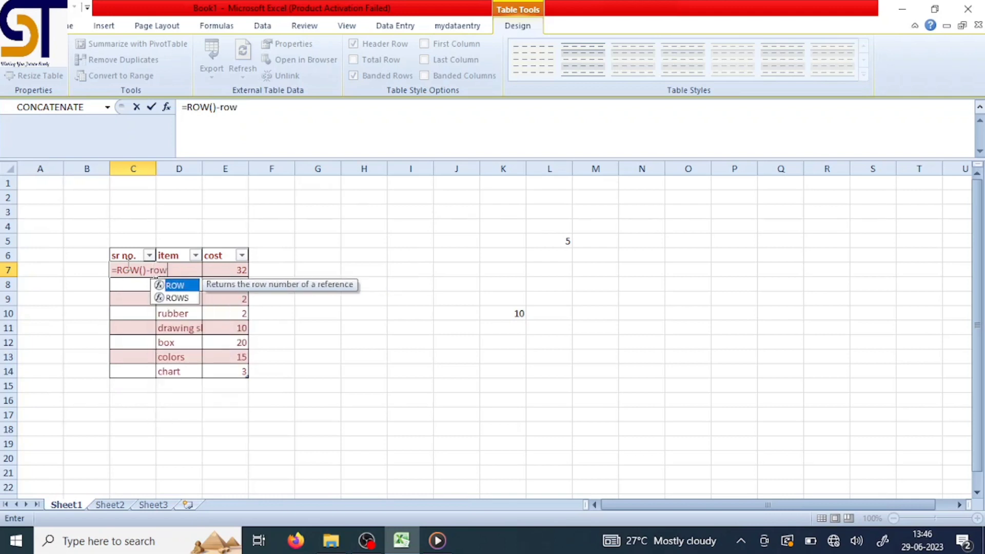
pyautogui.press('Tab')
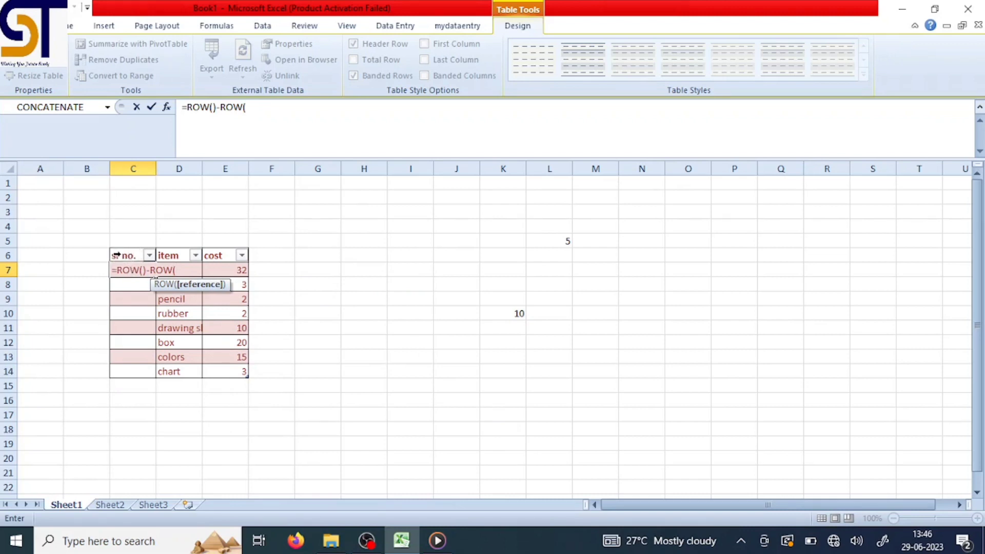
pyautogui.click(125, 254)
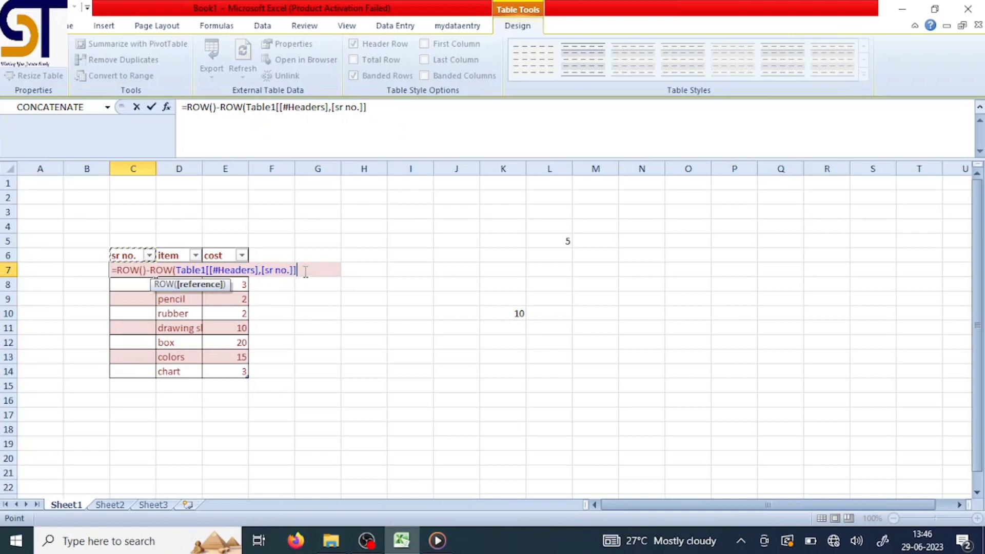
pyautogui.write(')')
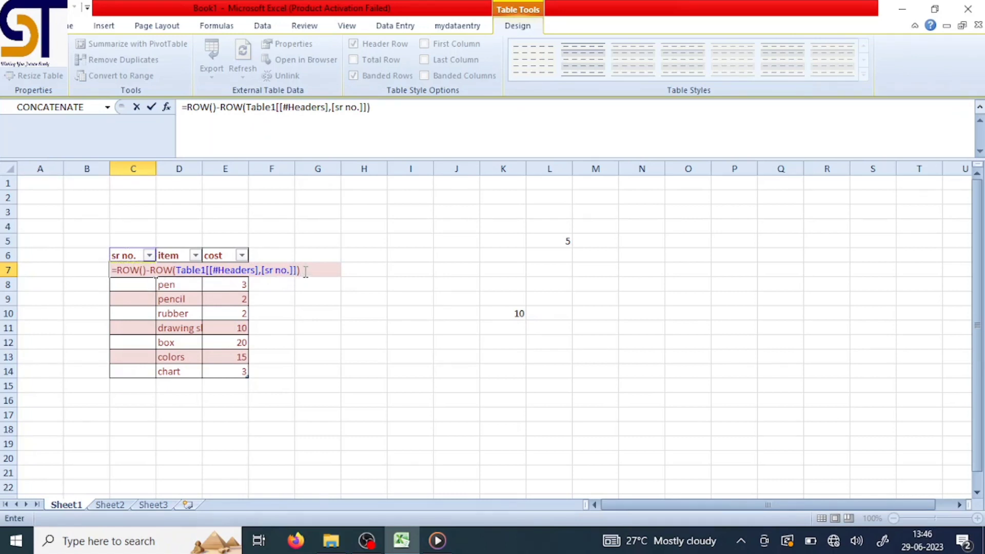
pyautogui.press('Return')
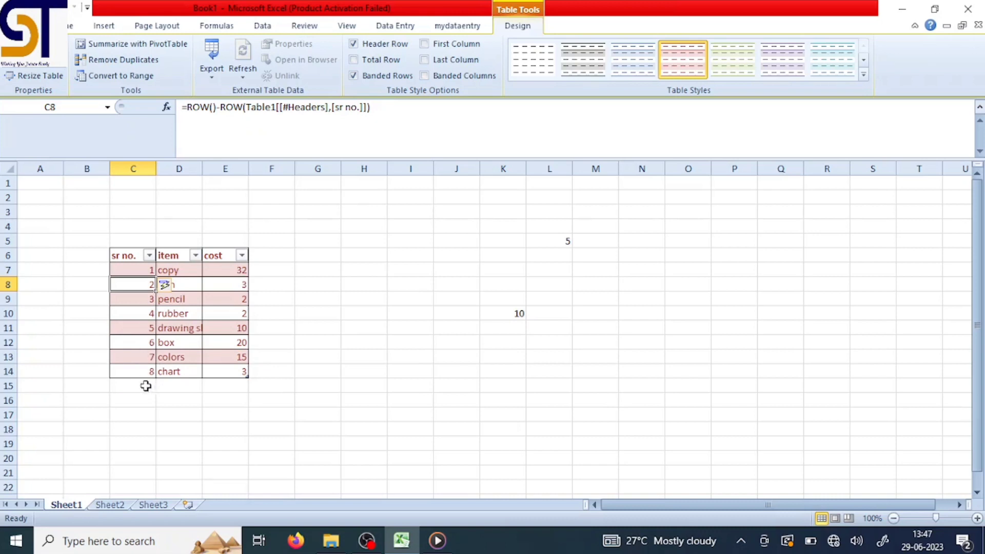
# Insert a new table row above the colors item in row 13
pyautogui.click(139, 373)
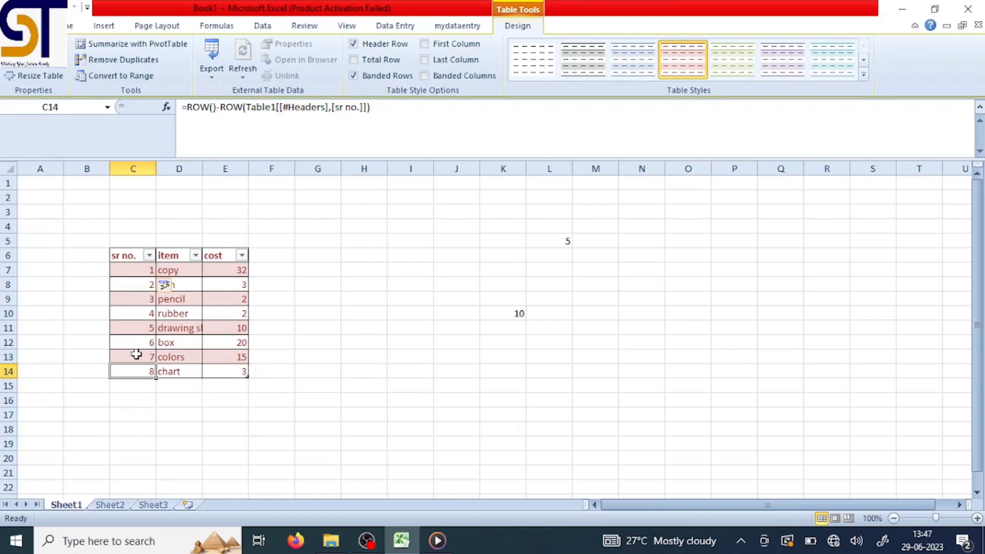
pyautogui.click(136, 357)
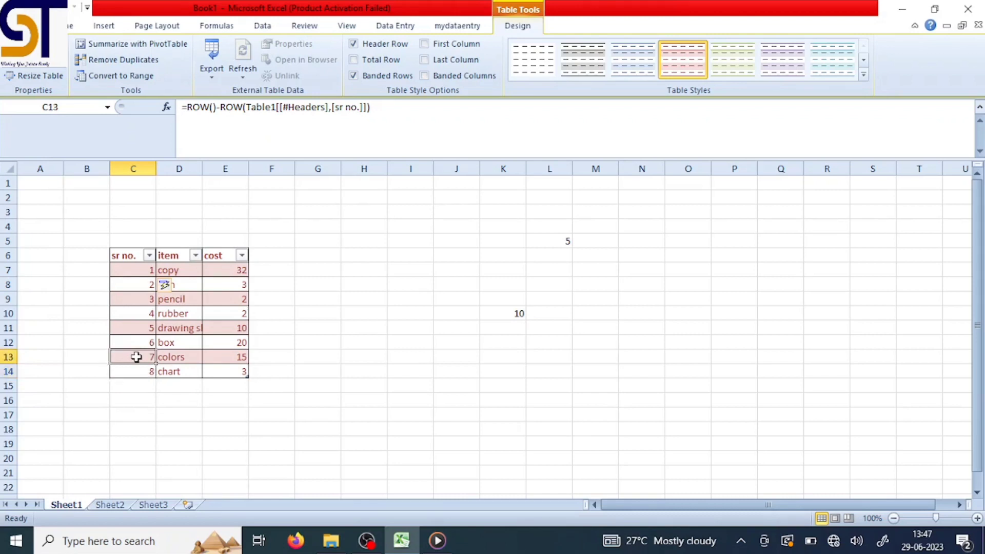
pyautogui.rightClick(136, 358)
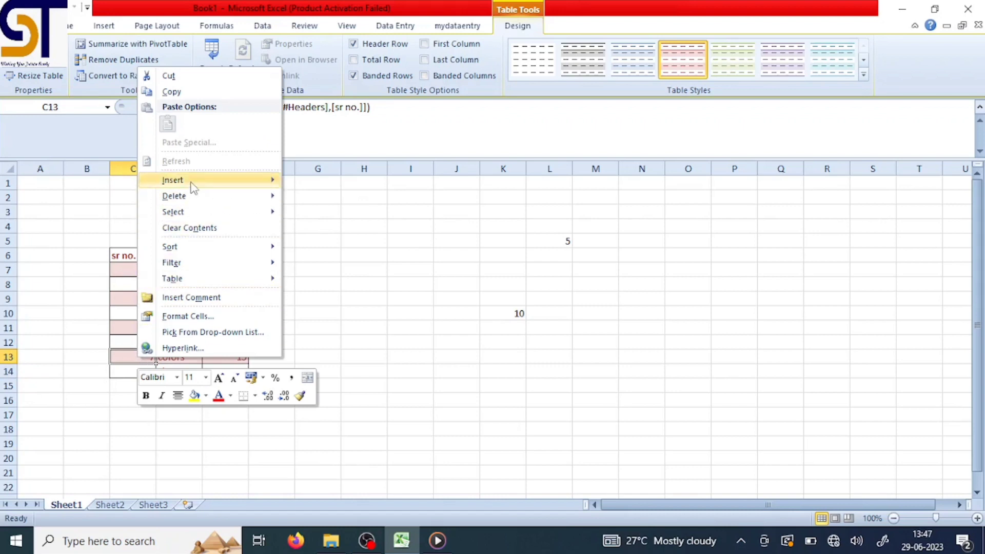
pyautogui.moveTo(193, 185)
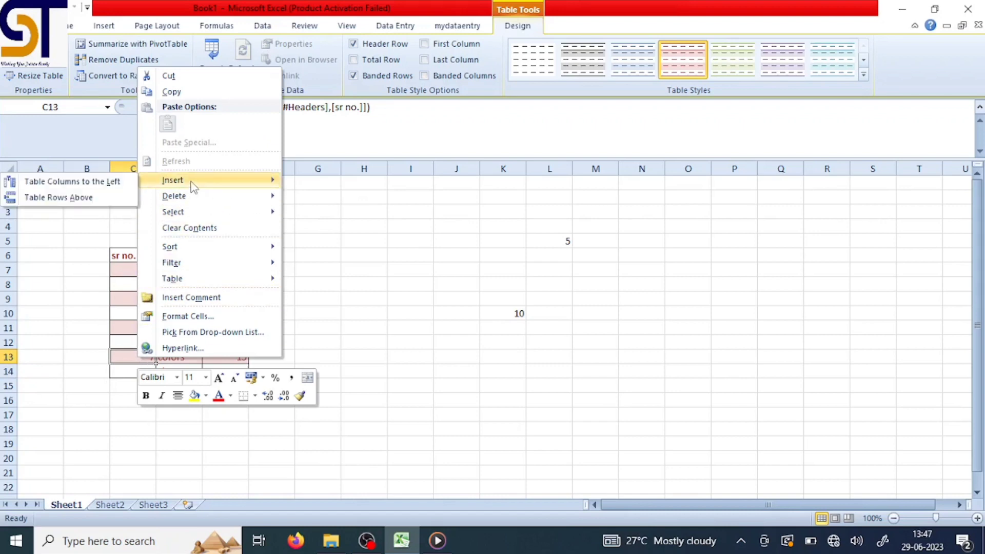
pyautogui.click(78, 198)
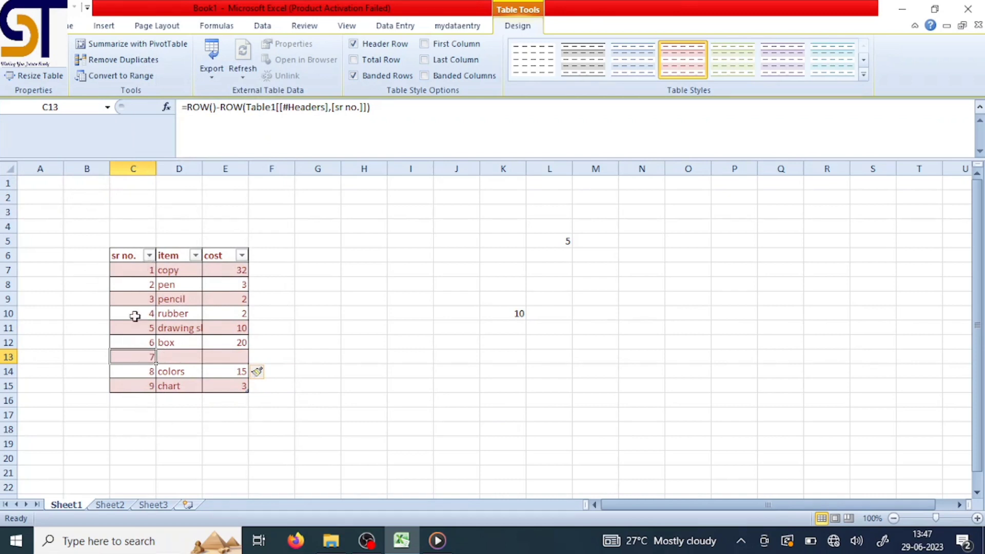
# Fill the blank table row 13 with the item pen and a cost of 6
pyautogui.click(181, 358)
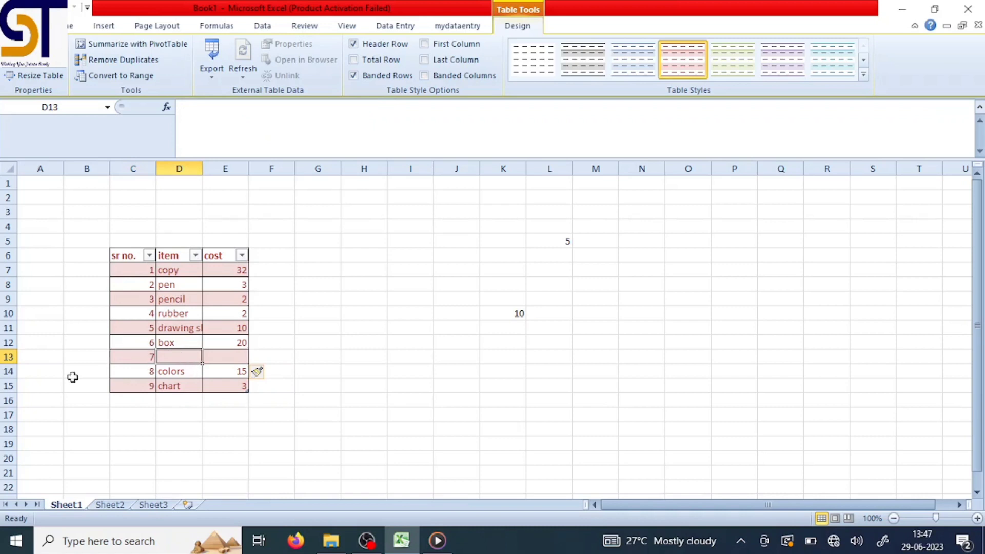
pyautogui.write('pen')
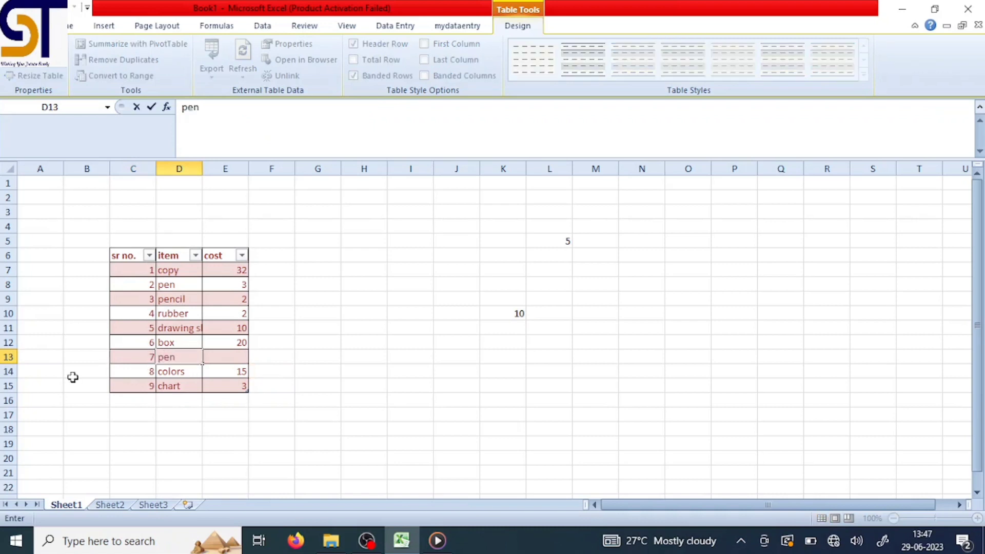
pyautogui.press('Tab')
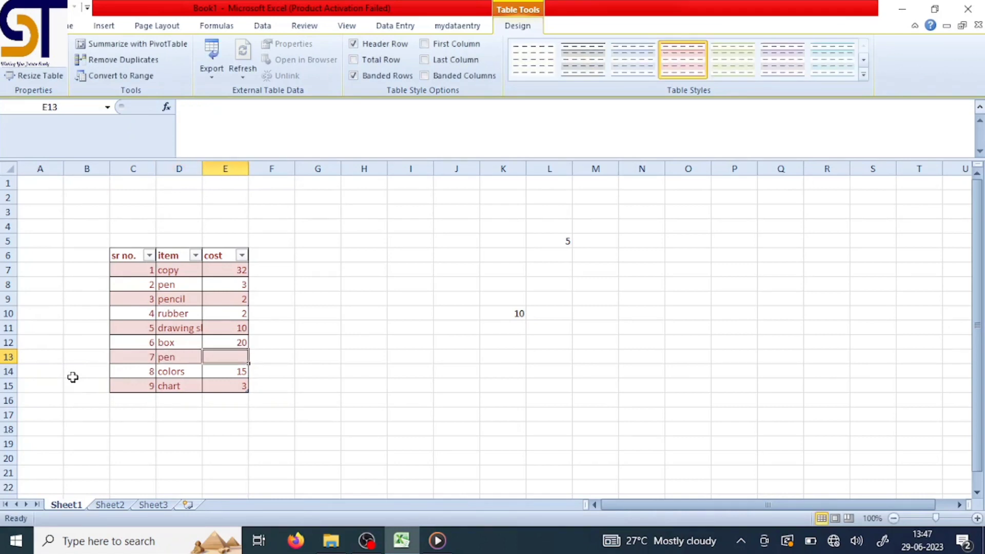
pyautogui.write('6')
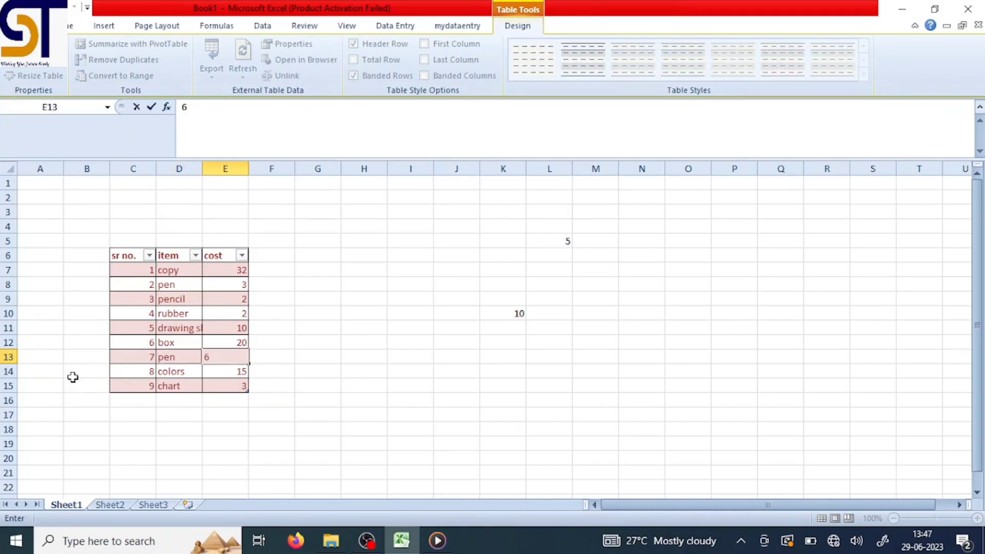
pyautogui.click(224, 371)
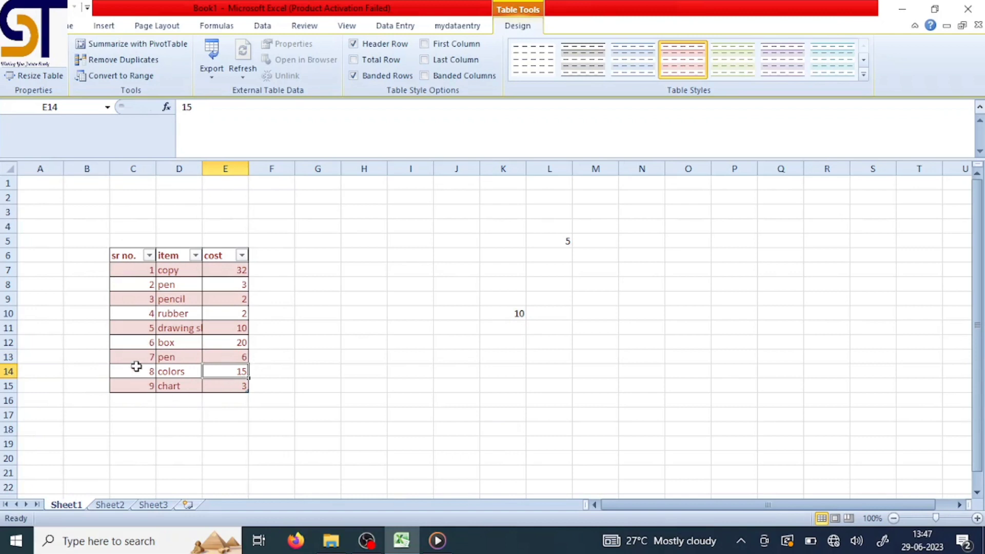
# Delete the table row of the pen item in row 13
pyautogui.click(123, 356)
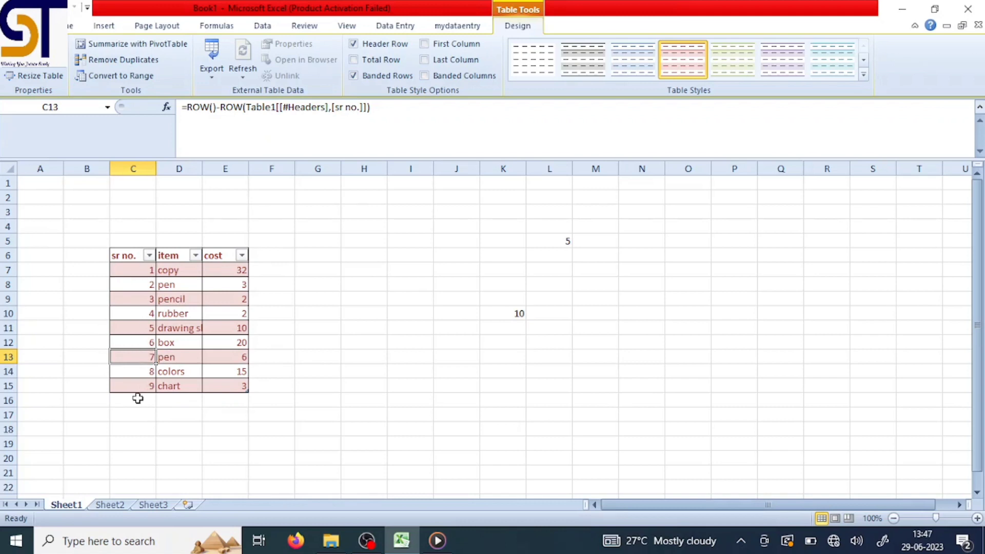
pyautogui.rightClick(133, 358)
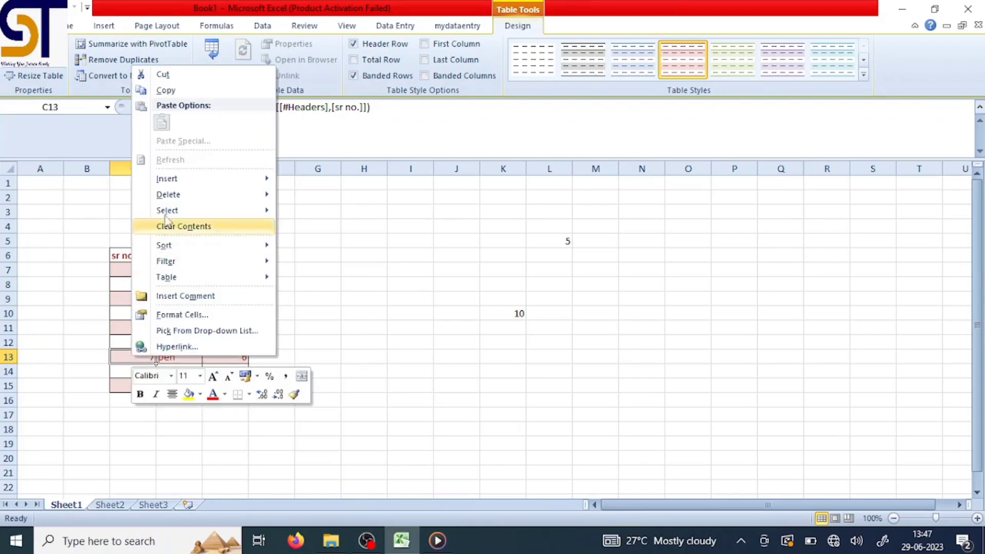
pyautogui.moveTo(177, 196)
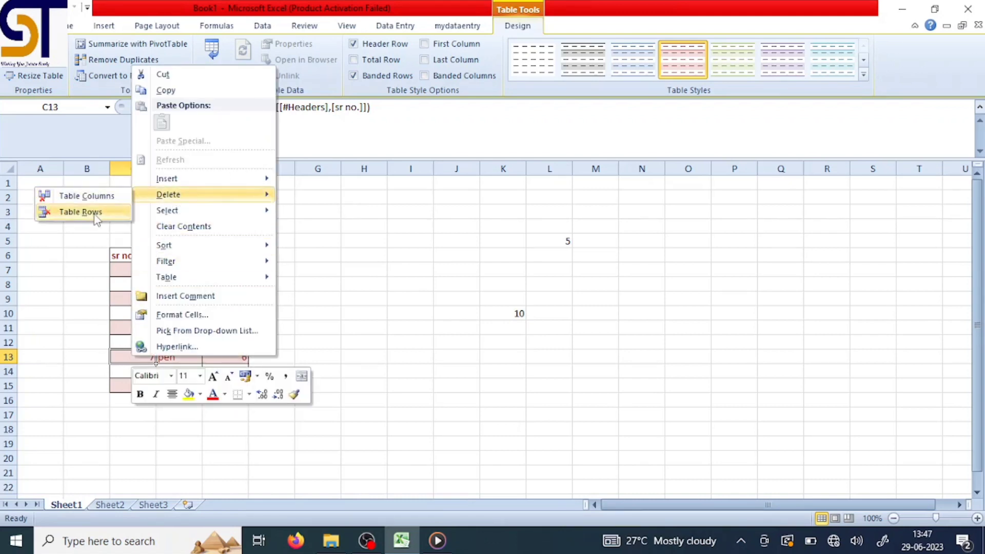
pyautogui.click(96, 216)
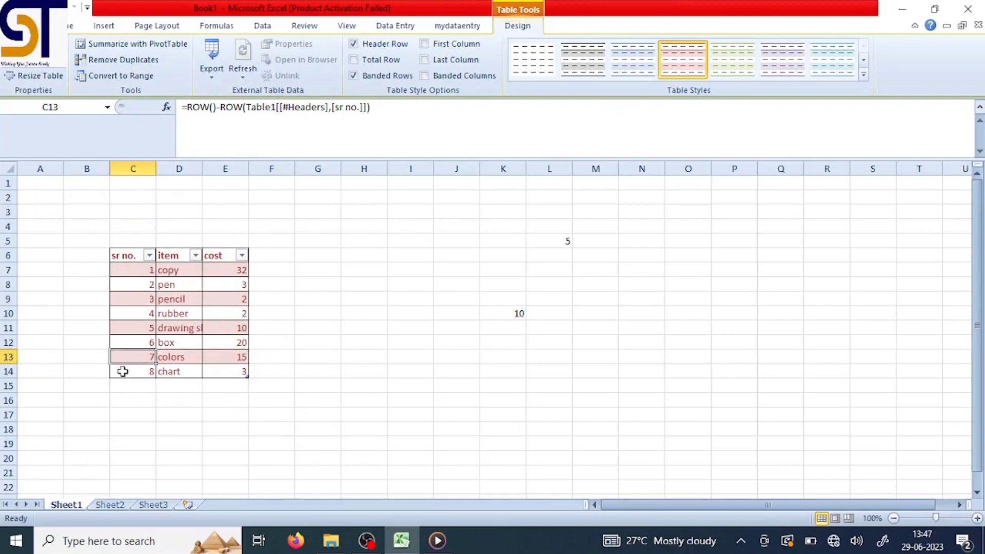